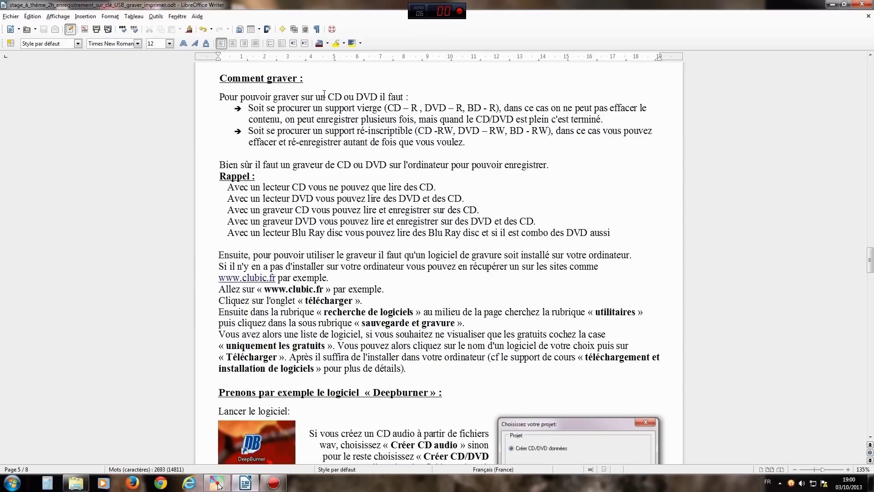
Highlight the disc types CD, DVD and Blu Ray disc one after another in the reader lines under Rappel
double_click(294, 187)
left_click(306, 198)
left_click_drag(301, 232, 314, 233)
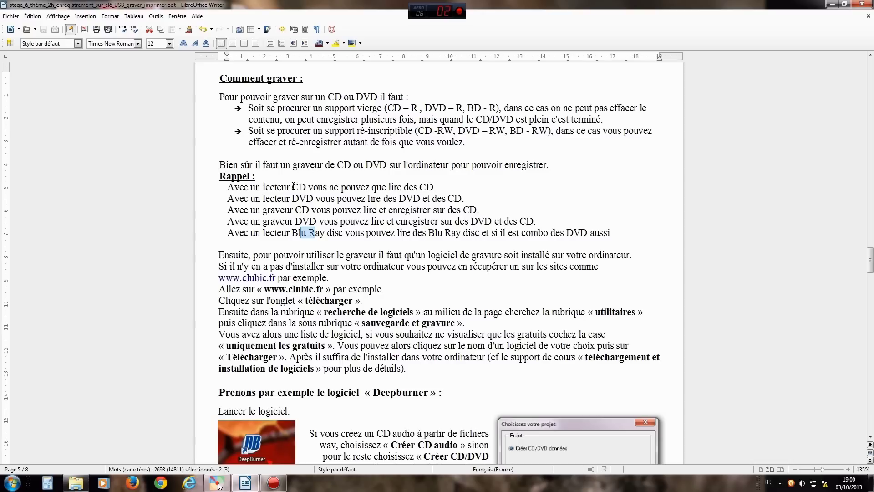
left_click_drag(292, 187, 307, 187)
left_click_drag(292, 199, 316, 199)
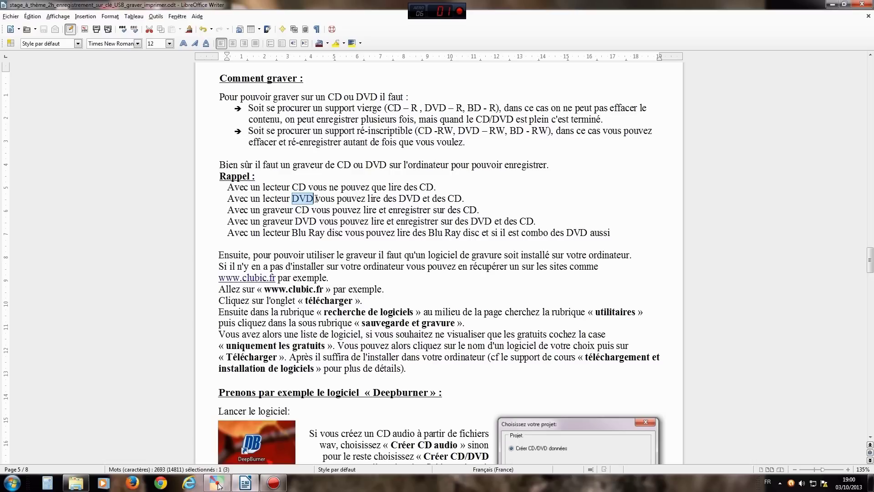
left_click(295, 198)
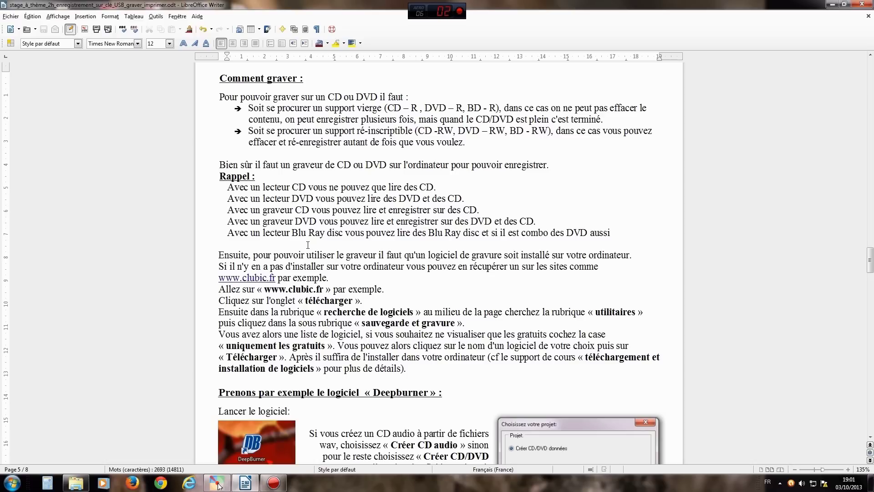
left_click_drag(292, 232, 343, 232)
left_click(346, 233)
Highlight "lecteur CD", "lecteur DVD" and "lecteur Blu Ray disc" in turn in the Rappel list, and clear the selection
left_click_drag(264, 186, 308, 187)
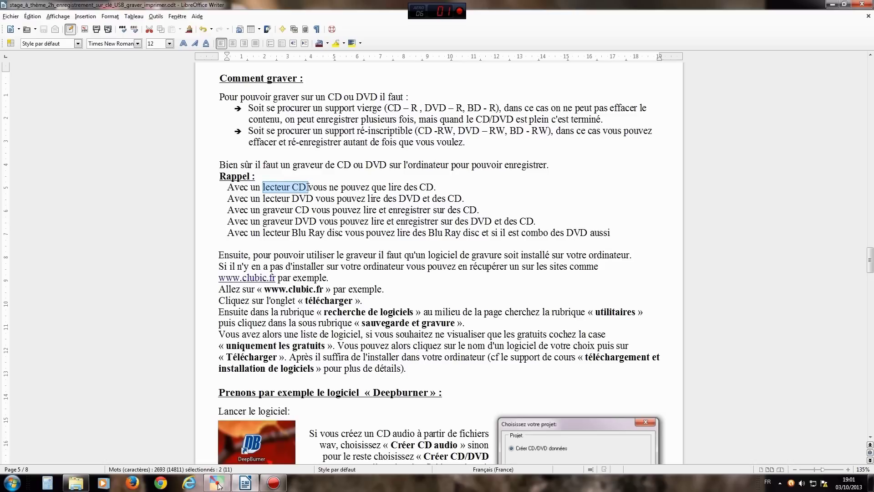
left_click(290, 199)
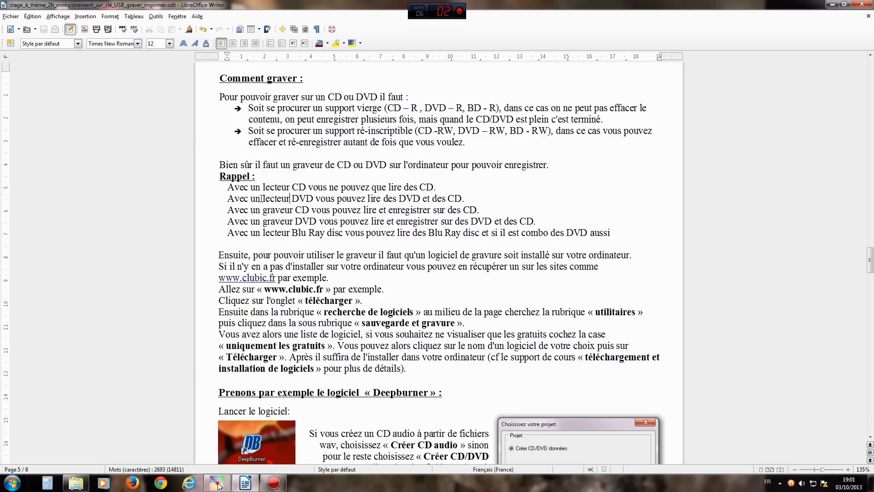
left_click_drag(261, 198, 317, 195)
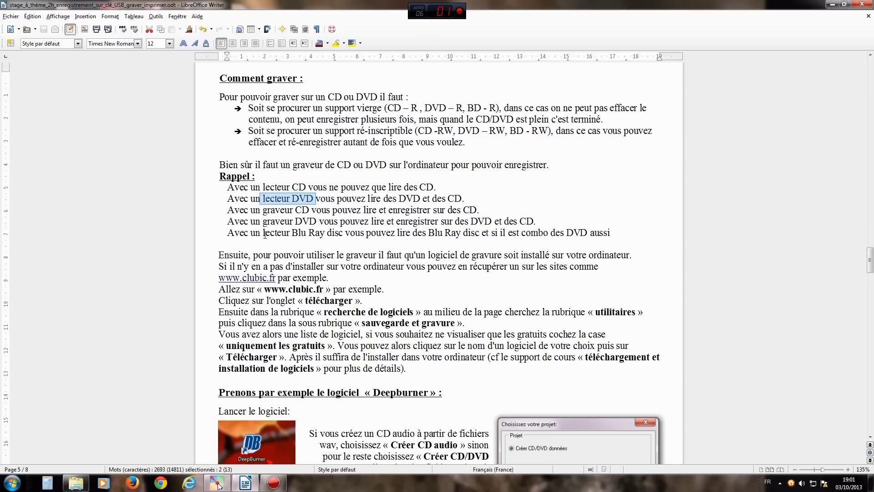
left_click_drag(263, 234, 347, 233)
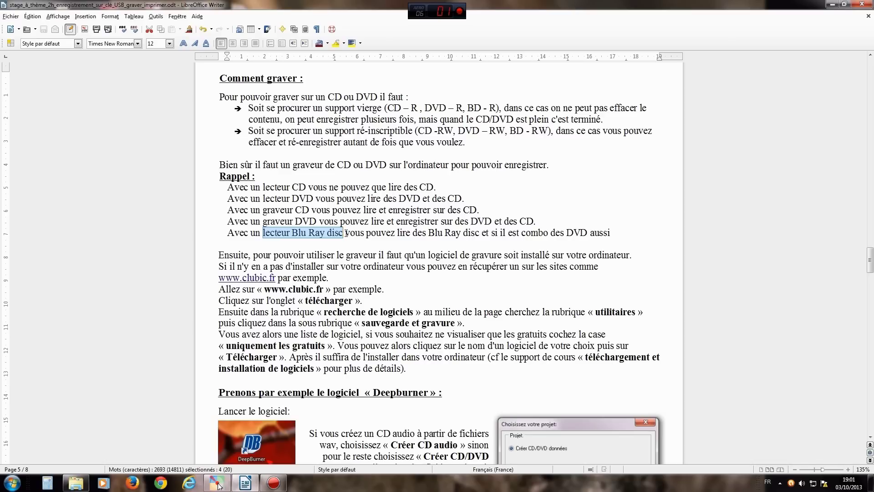
left_click(523, 191)
left_click(488, 200)
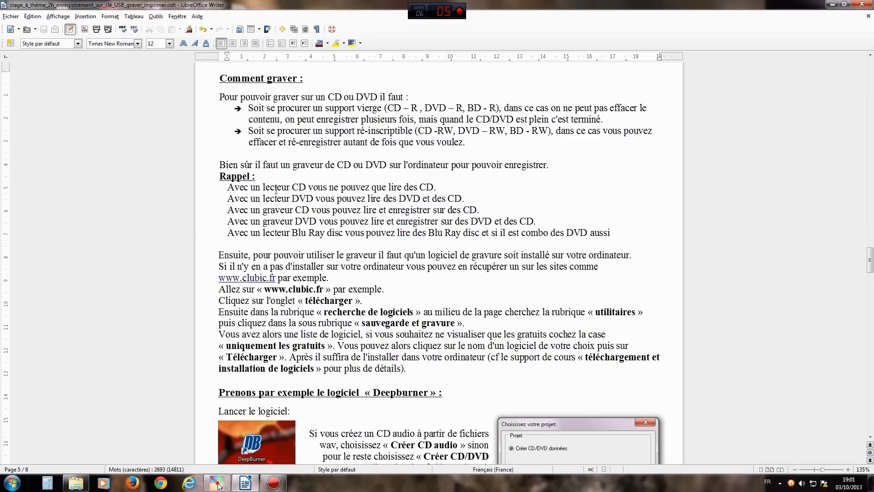
Highlight "lecteur DVD", "graveur CD" and "lire et enregistrer" in the Rappel list to compare readers with burners
left_click_drag(263, 185, 313, 199)
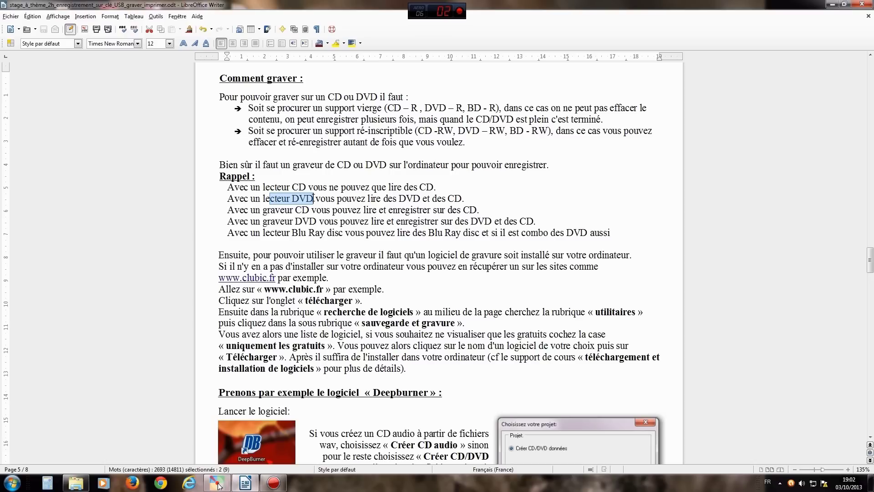
left_click(273, 209)
left_click_drag(263, 210, 309, 211)
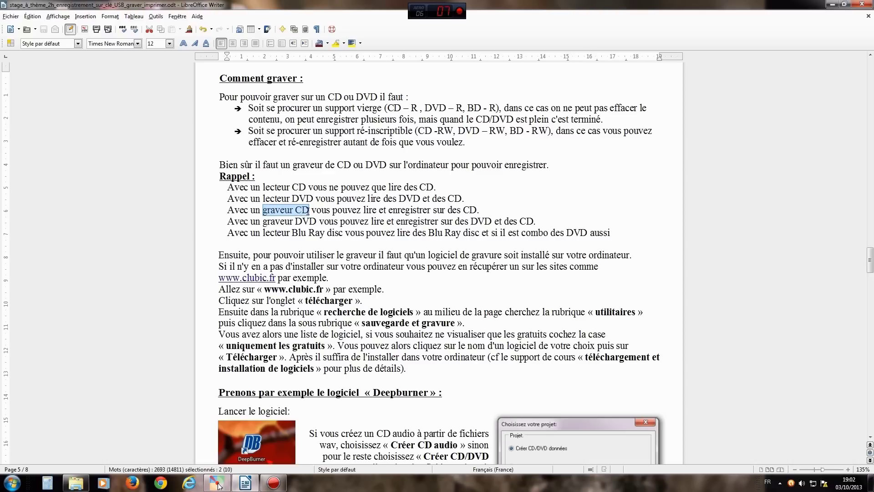
left_click_drag(363, 211, 431, 211)
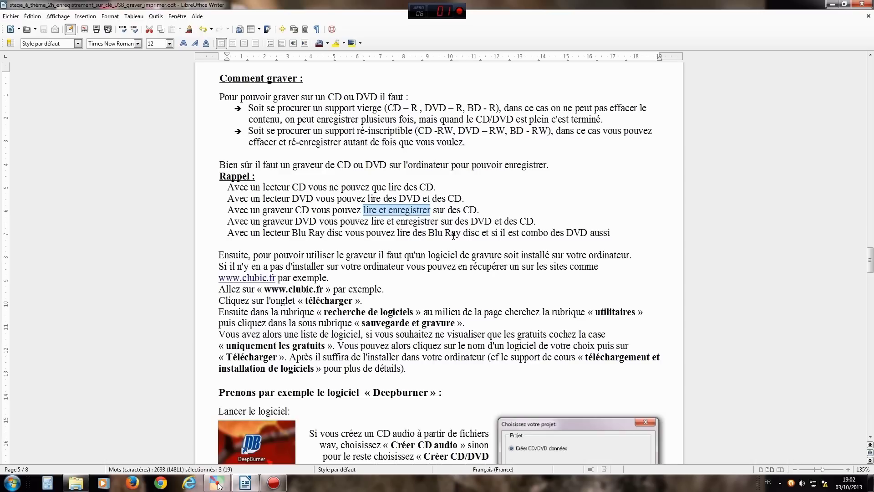
left_click(436, 210)
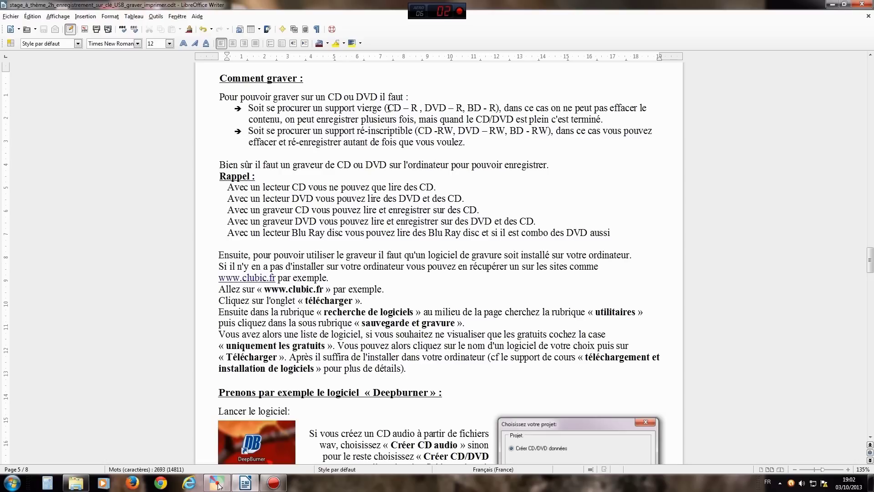
Highlight the blank media types CD – R, DVD – R, BD - R and the rewritable RW types in the two bulleted lines
left_click_drag(387, 108, 496, 108)
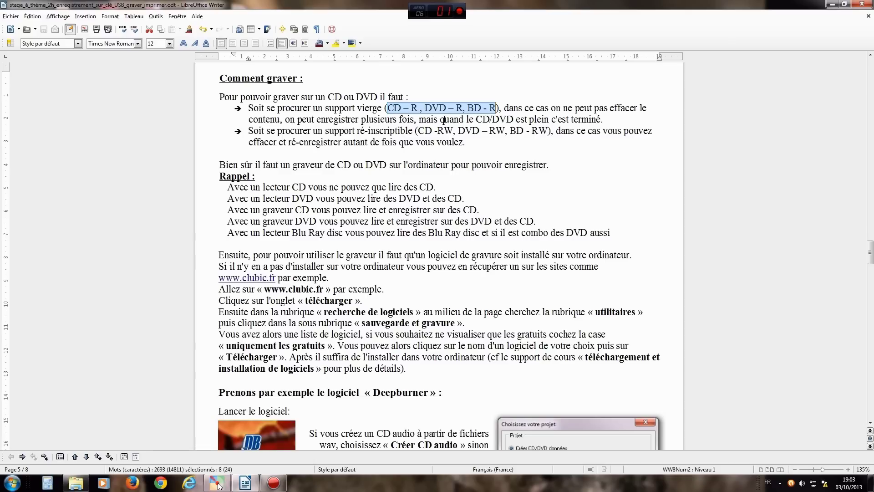
left_click(418, 131)
left_click_drag(418, 131, 550, 131)
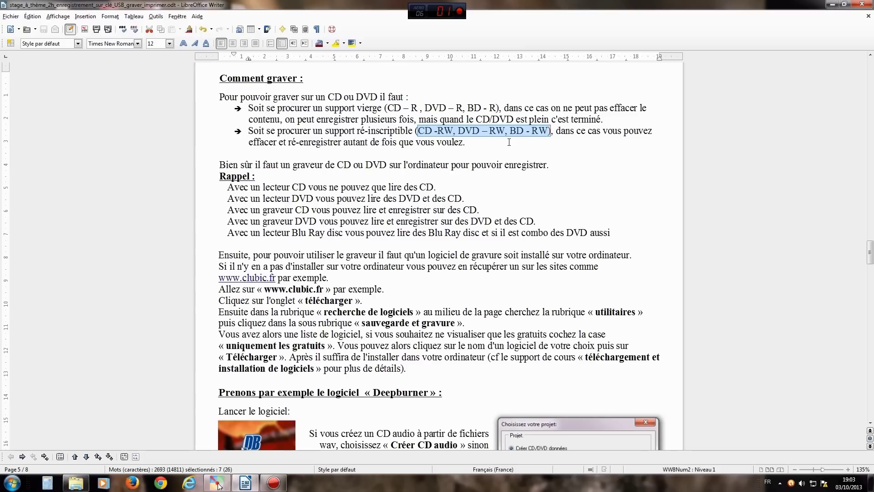
left_click_drag(355, 131, 445, 130)
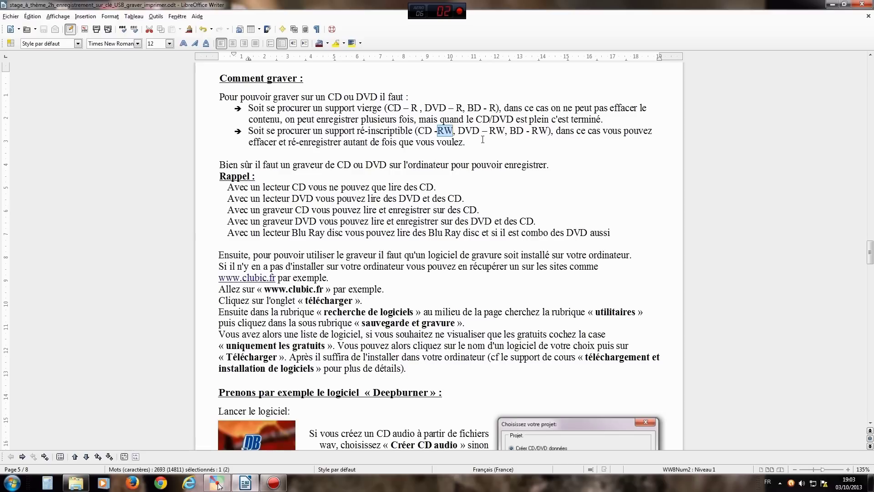
left_click(448, 108)
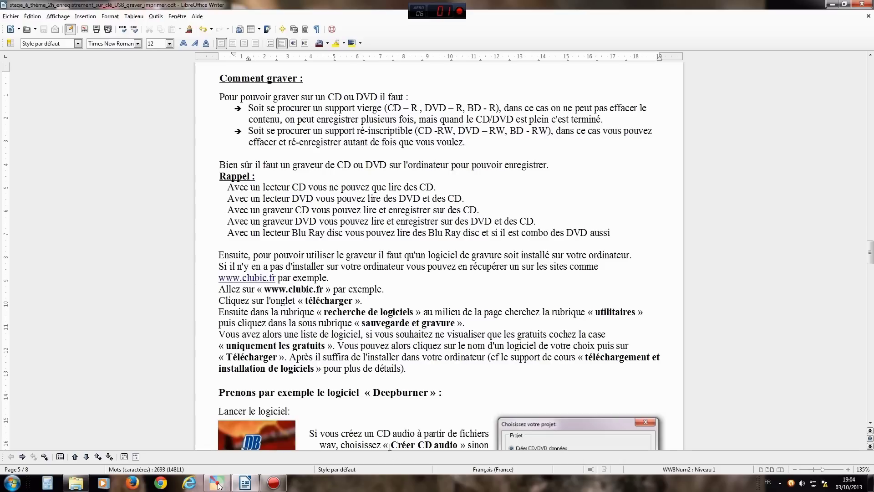
Find the heading "Prenons par exemple le logiciel « Deepburner »" and highlight the software name in it
scroll(450, 361, "down", 1)
scroll(450, 361, "down", 1)
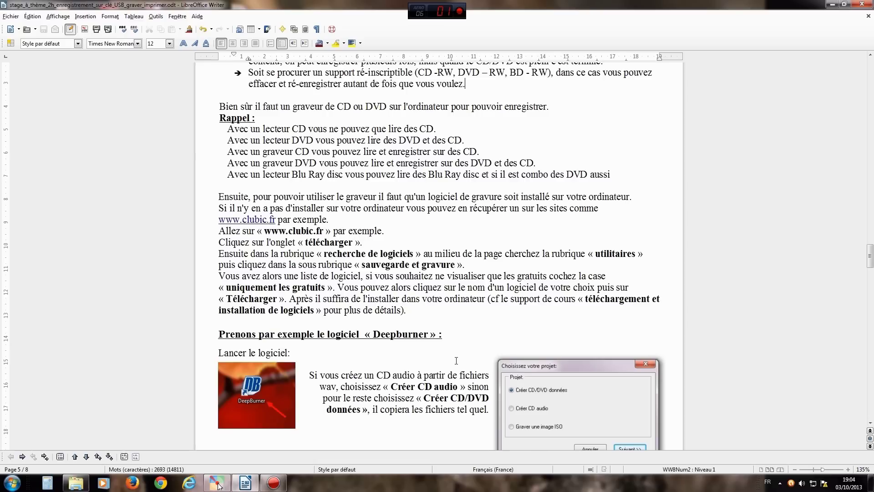
left_click_drag(374, 333, 433, 334)
left_click(434, 334)
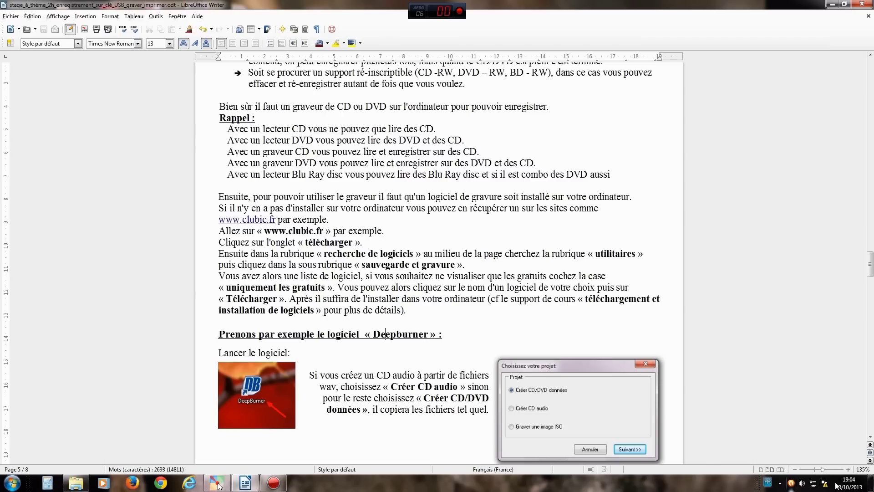
Minimize the document, point a red Pointofix arrow at the DeepBurner desktop shortcut, and end the annotation
left_click(830, 4)
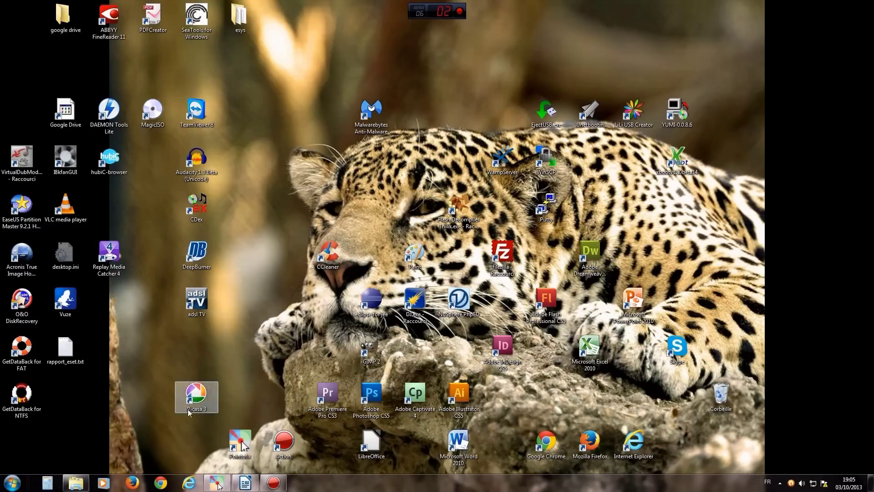
left_click(217, 482)
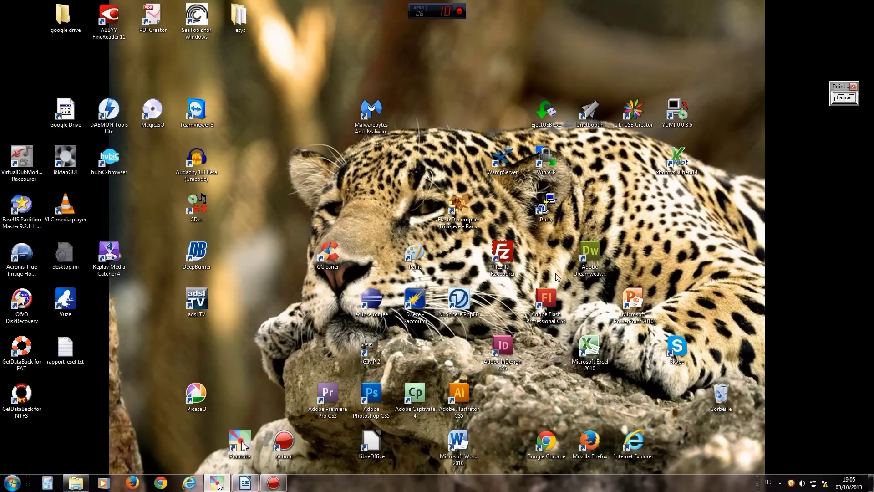
left_click_drag(839, 90, 757, 101)
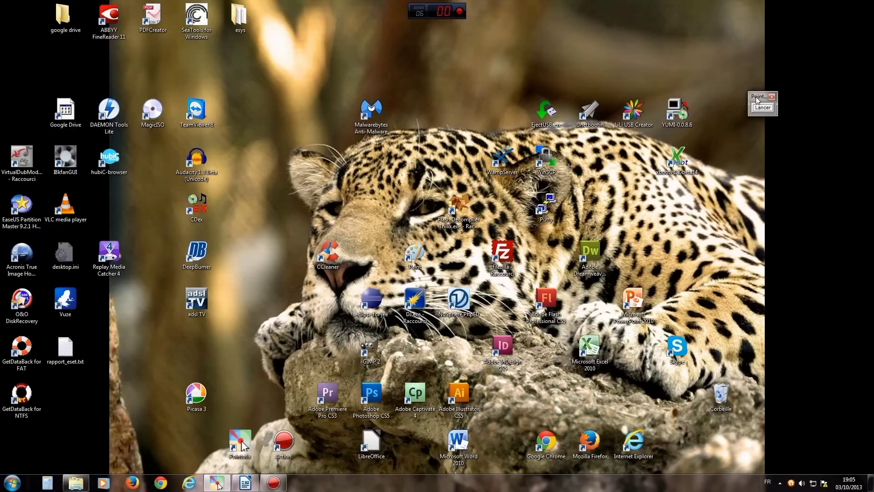
left_click(769, 110)
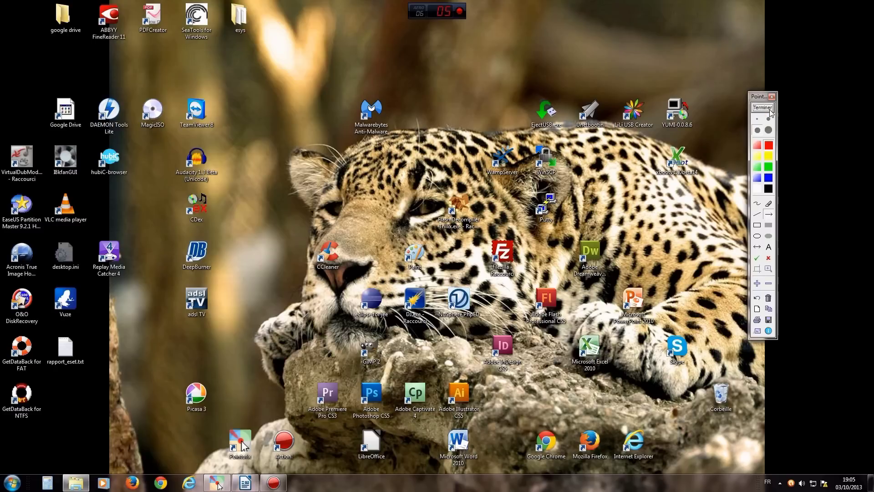
left_click_drag(295, 307, 215, 258)
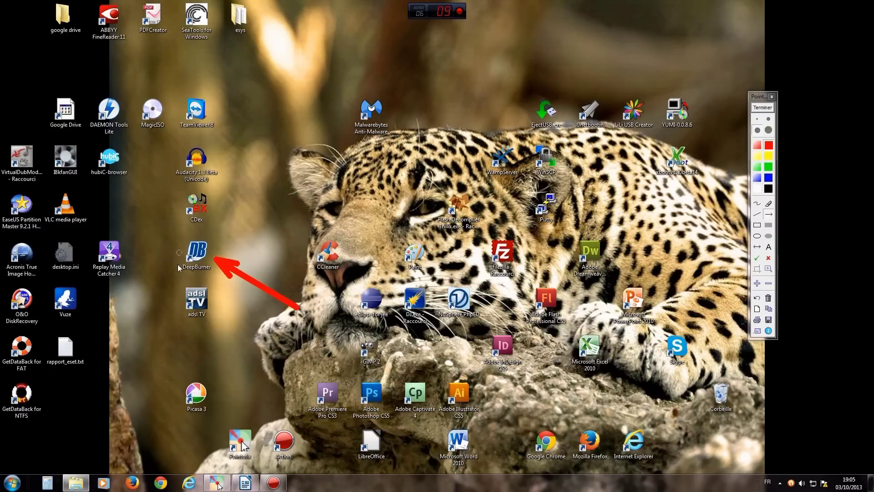
left_click(763, 108)
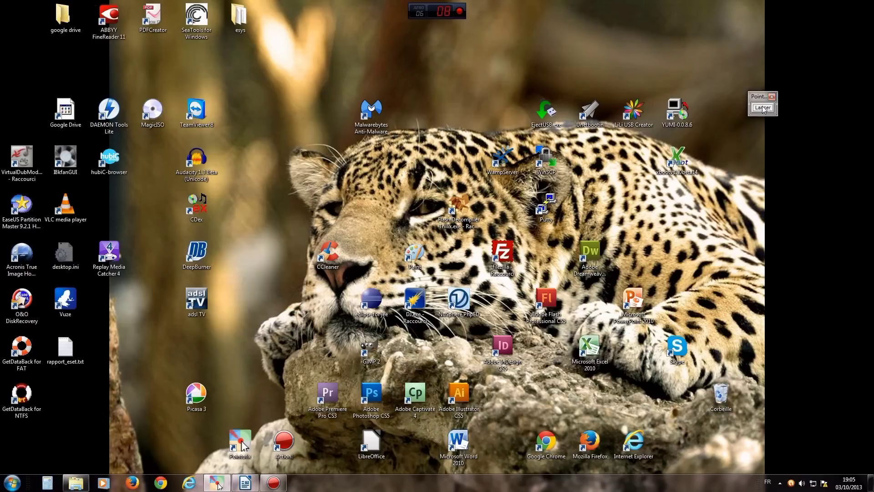
Launch DeepBurner and start a new project with the option "Créer CD/DVD données"
double_click(200, 251)
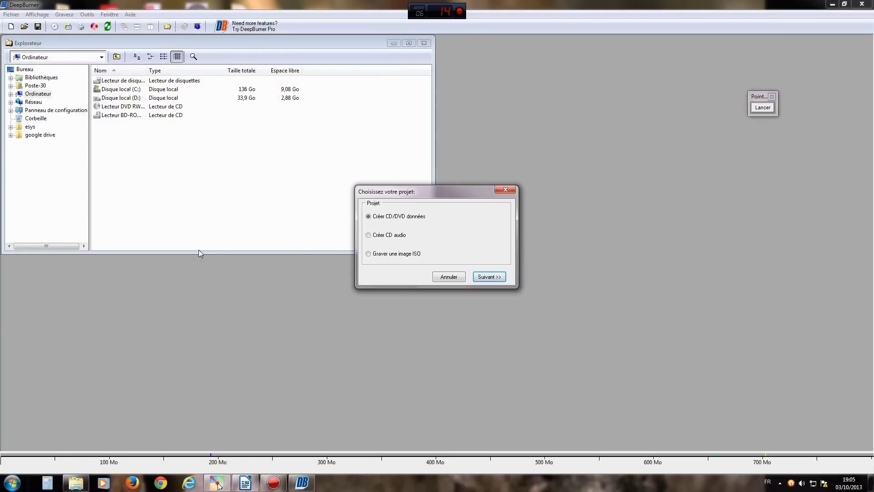
left_click_drag(457, 193, 554, 130)
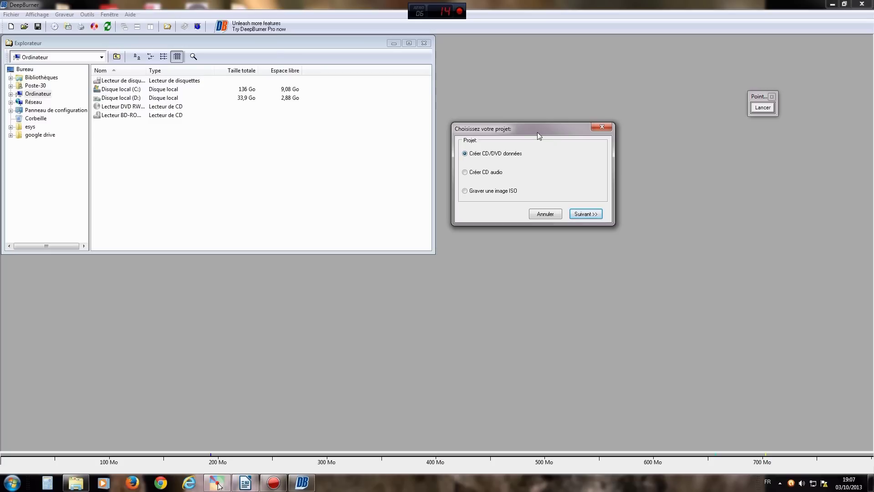
left_click_drag(538, 132, 543, 124)
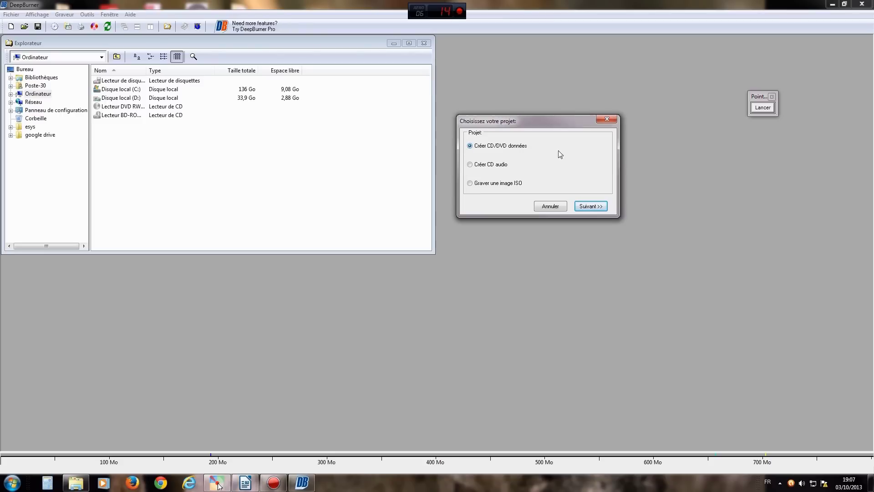
left_click(590, 207)
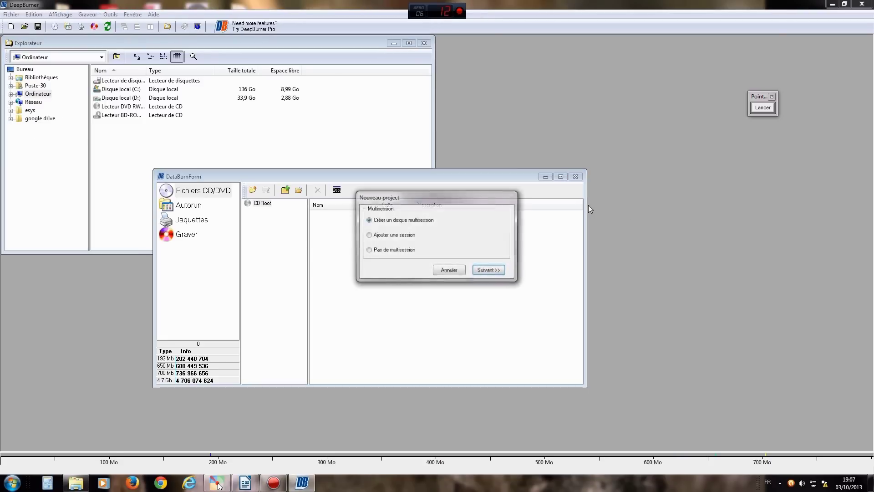
Set the new project's multisession option to "Créer un disque multisession" and continue to the data disc window
left_click_drag(429, 198, 560, 73)
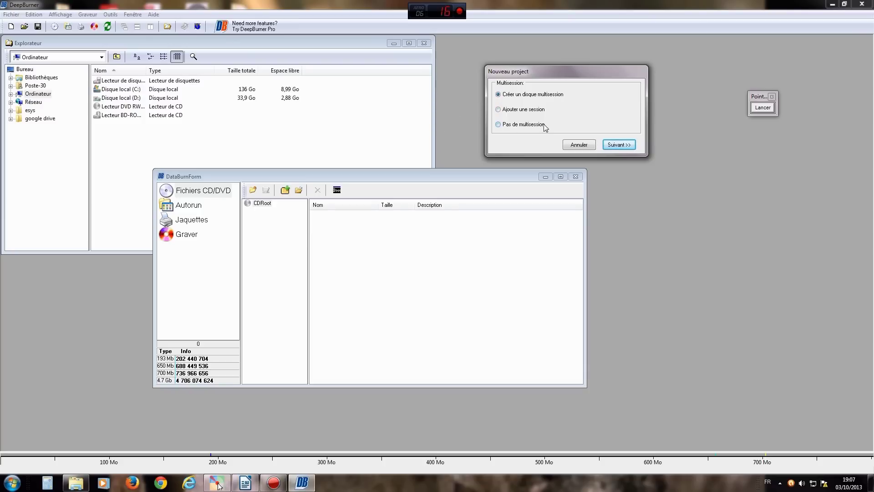
left_click_drag(552, 72, 556, 60)
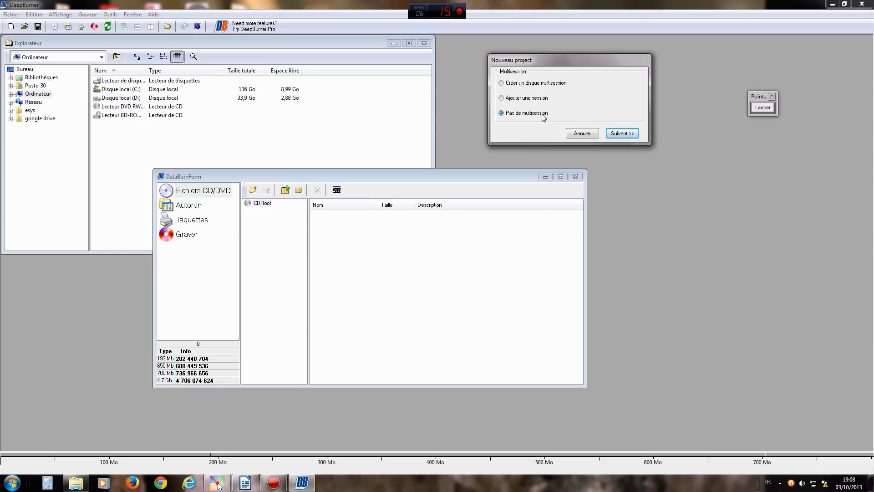
left_click(502, 84)
left_click(502, 99)
left_click(514, 117)
left_click(508, 84)
left_click(501, 83)
left_click(621, 133)
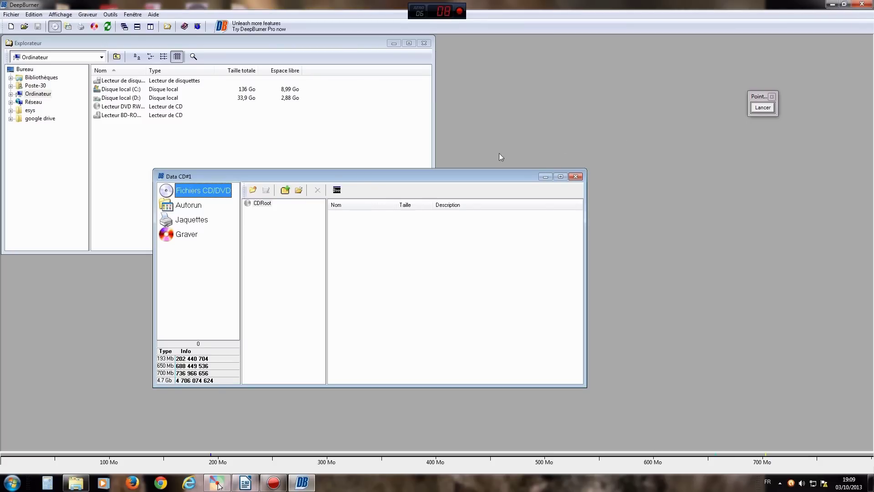
Move the Data CD#1 window clear of the explorer's file list and draw a red arrow to the folder command just before the delete command
left_click_drag(323, 176, 351, 141)
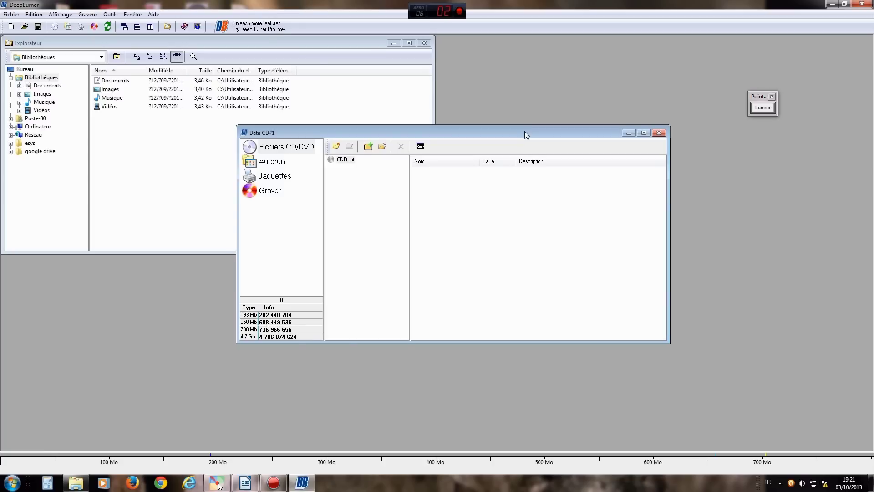
left_click_drag(524, 132, 527, 131)
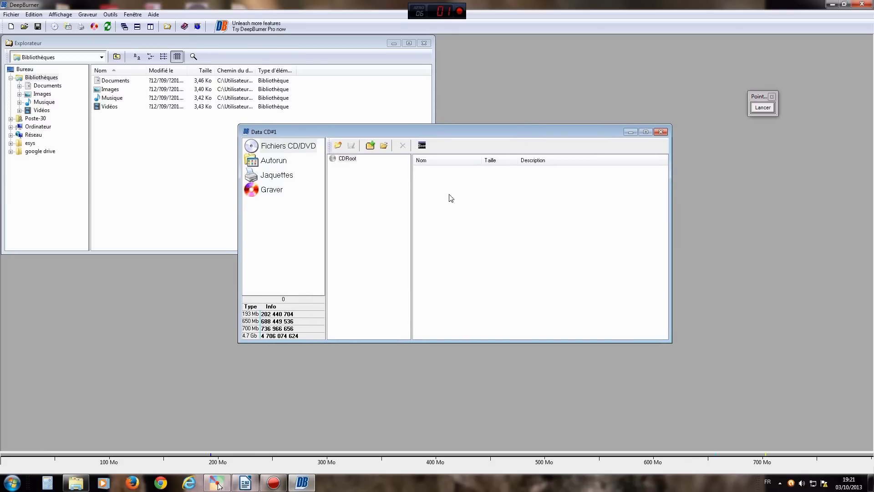
left_click(763, 108)
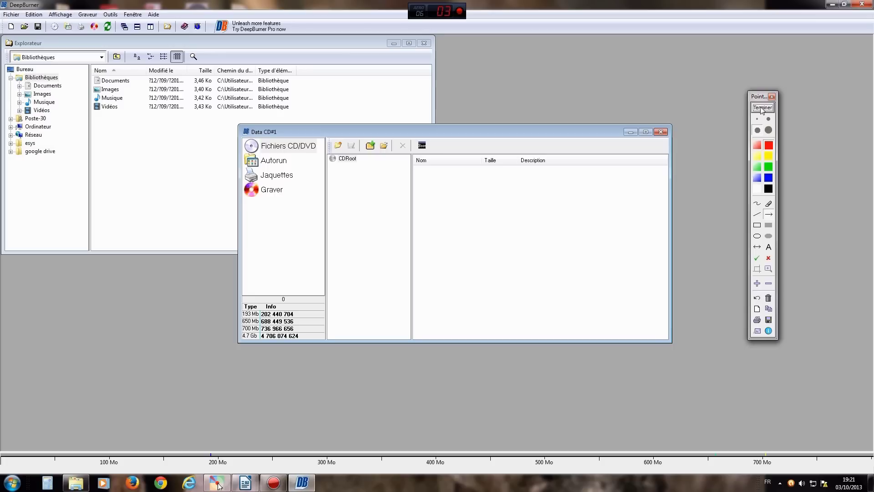
left_click_drag(365, 248, 383, 154)
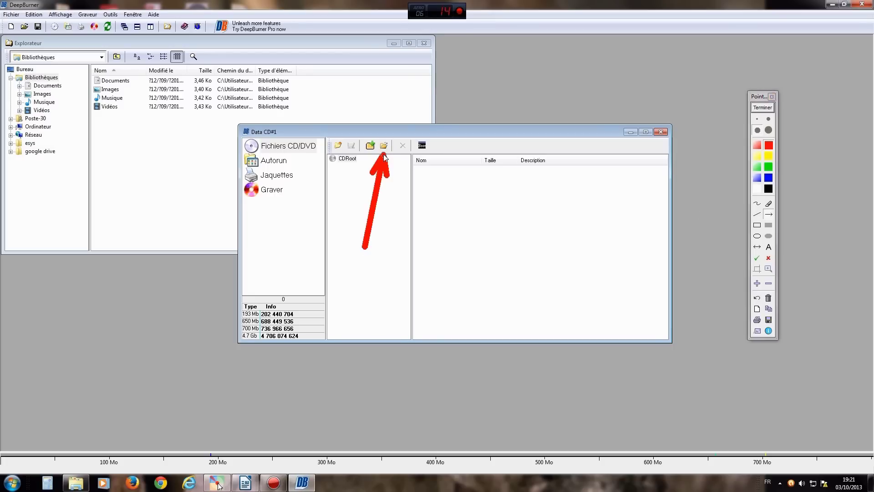
End the annotation and add the file lion2.jpg from the Images library to the disc
left_click(762, 108)
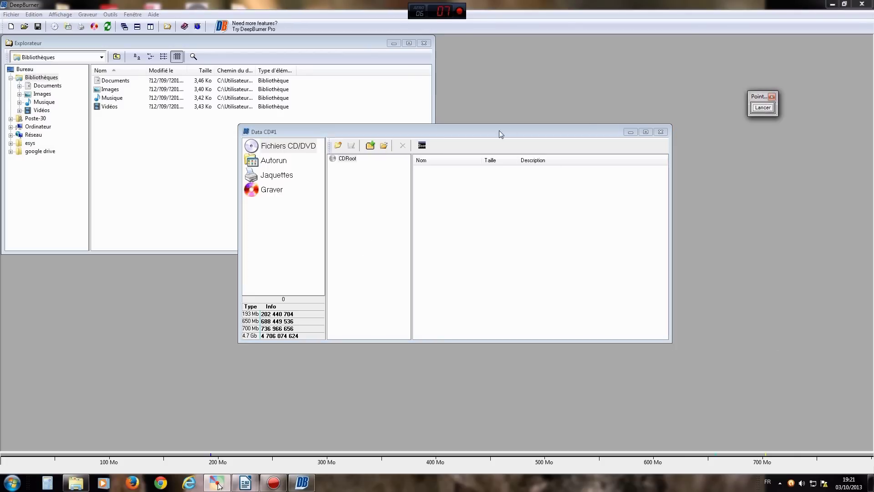
left_click(384, 145)
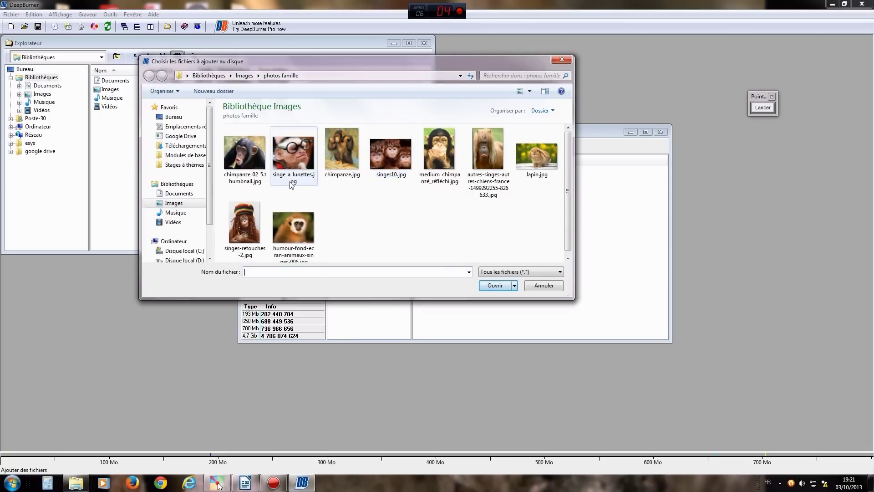
left_click(172, 204)
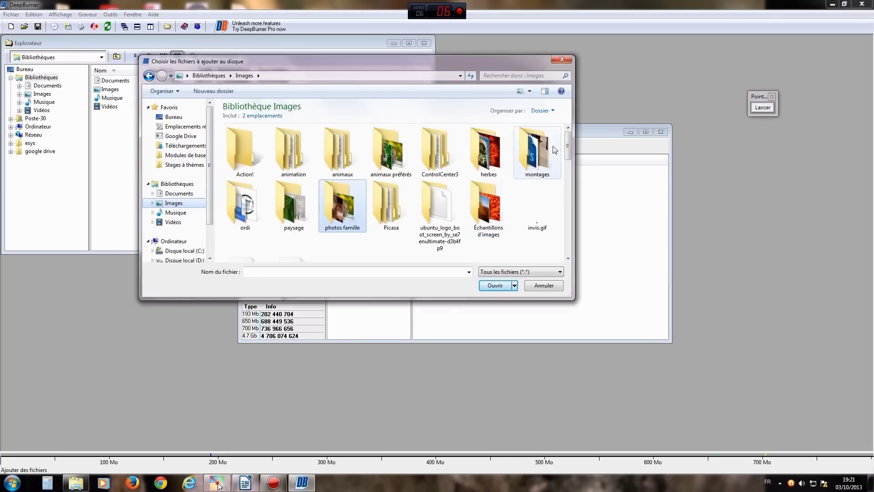
left_click_drag(568, 146, 572, 172)
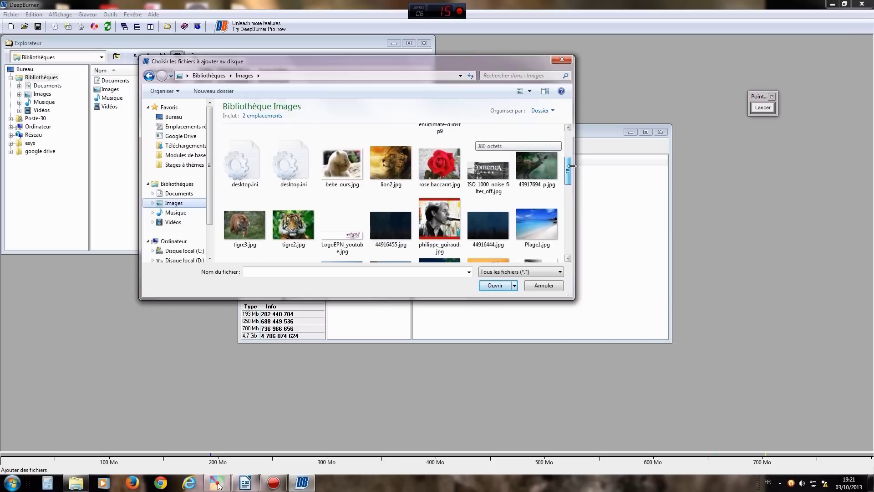
left_click(394, 164)
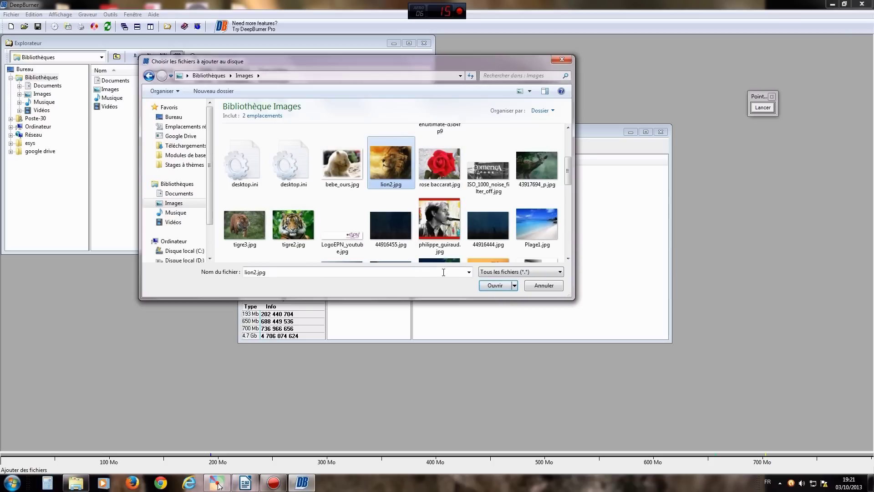
left_click(496, 286)
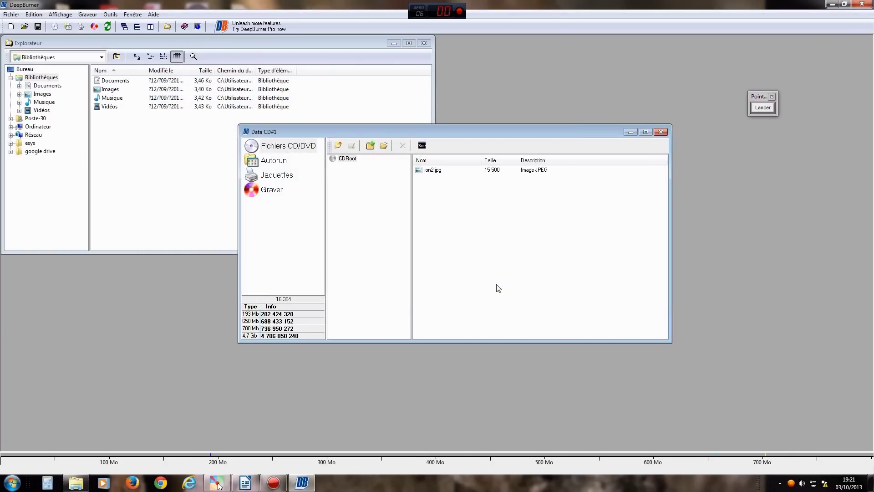
Draw a red Pointofix arrow to lion2.jpg in the disc's file list and end the annotation
left_click(763, 107)
mouse_move(486, 255)
left_mouse_down()
mouse_move(451, 185)
mouse_move(435, 181)
left_mouse_up()
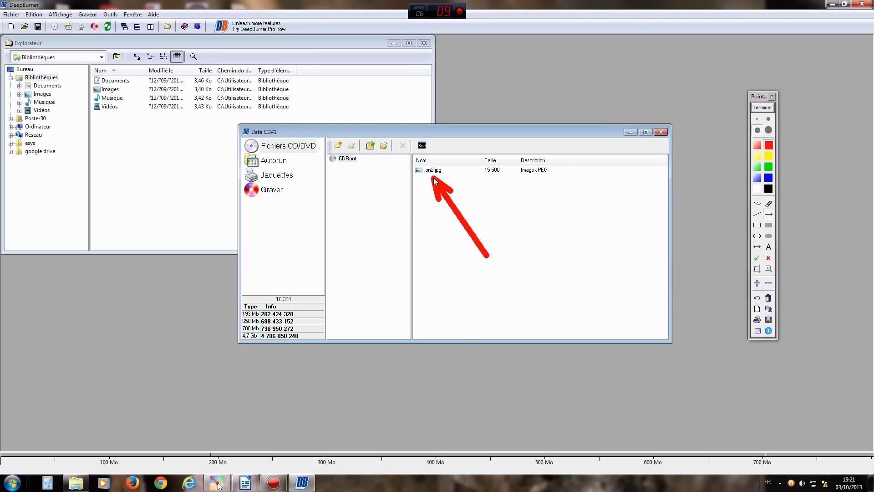
left_click(763, 108)
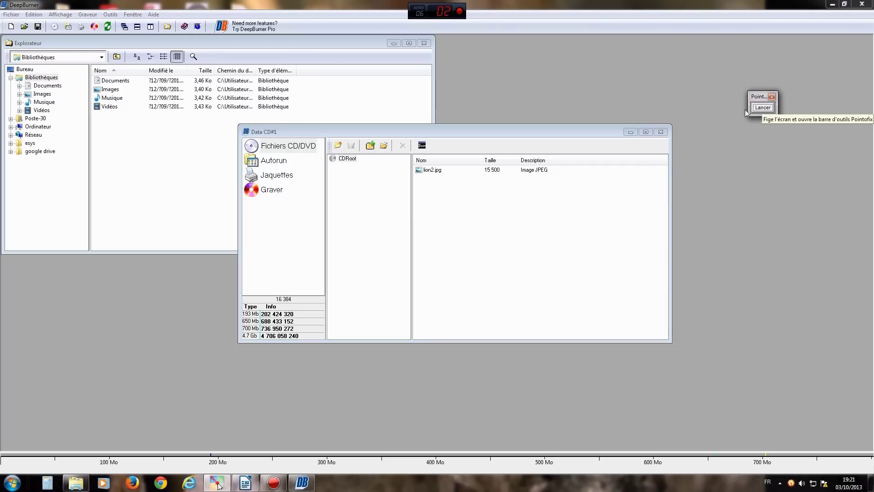
Draw a red arrow to the command that adds a folder to the disc and end the annotation
left_click(764, 108)
left_click_drag(382, 246, 371, 152)
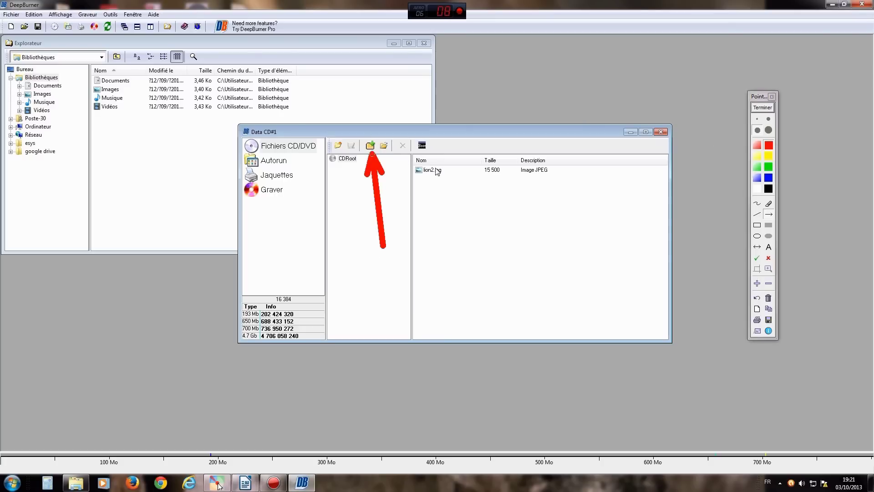
left_click(762, 109)
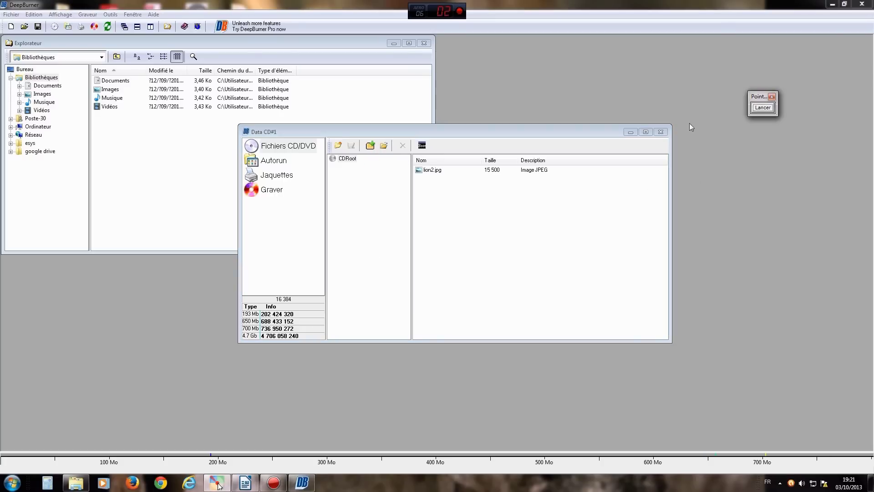
Add the folder herbes from Bibliothèques > Images > Mes images to the disc
left_click(372, 148)
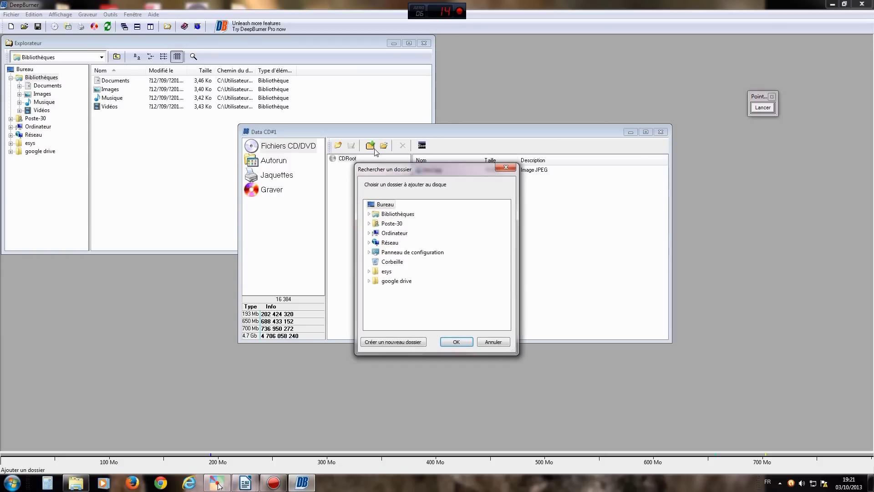
left_click(369, 214)
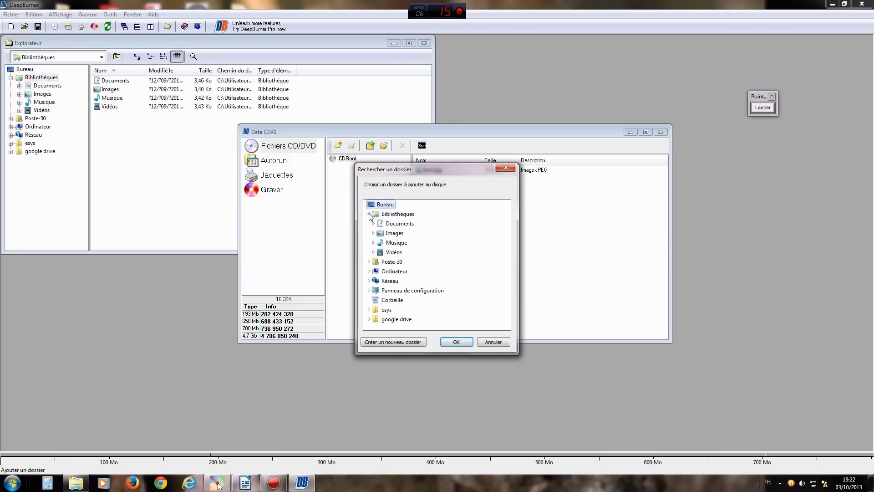
left_click(373, 233)
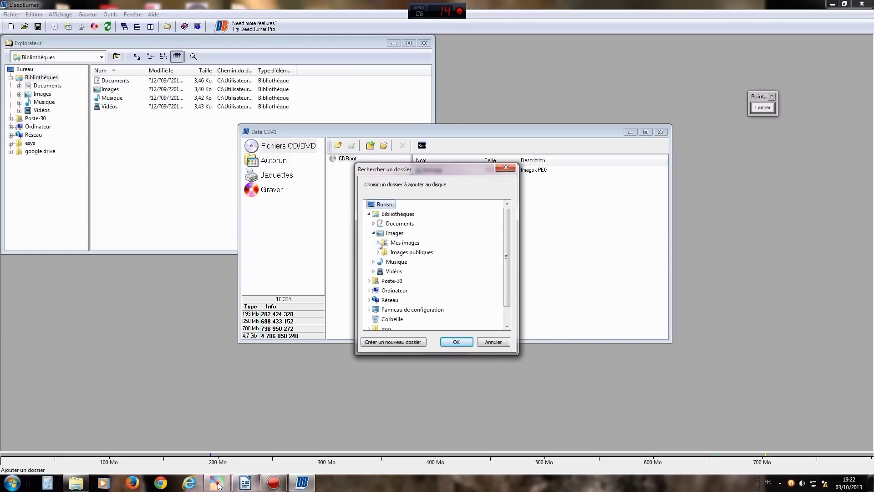
left_click(378, 243)
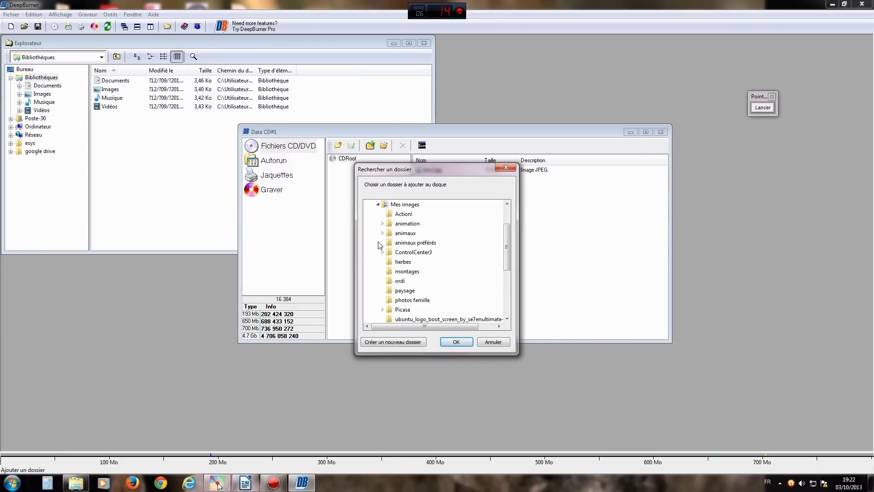
left_click(403, 262)
left_click(456, 342)
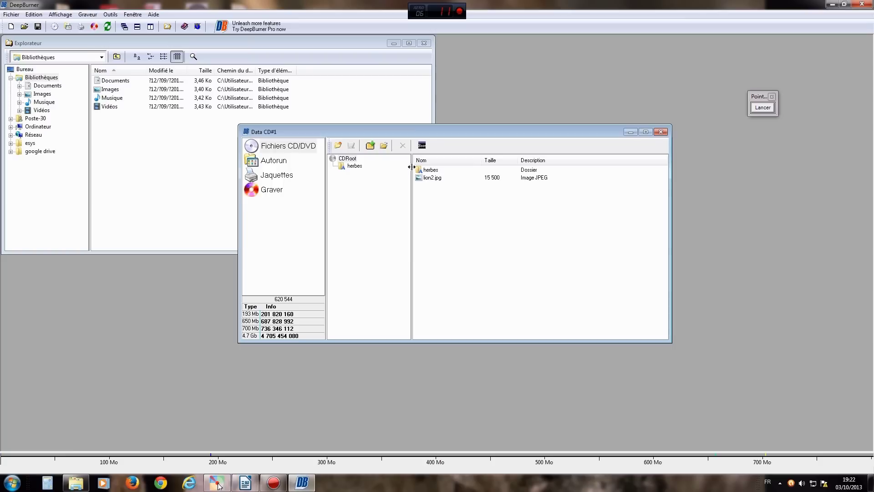
left_click(436, 172)
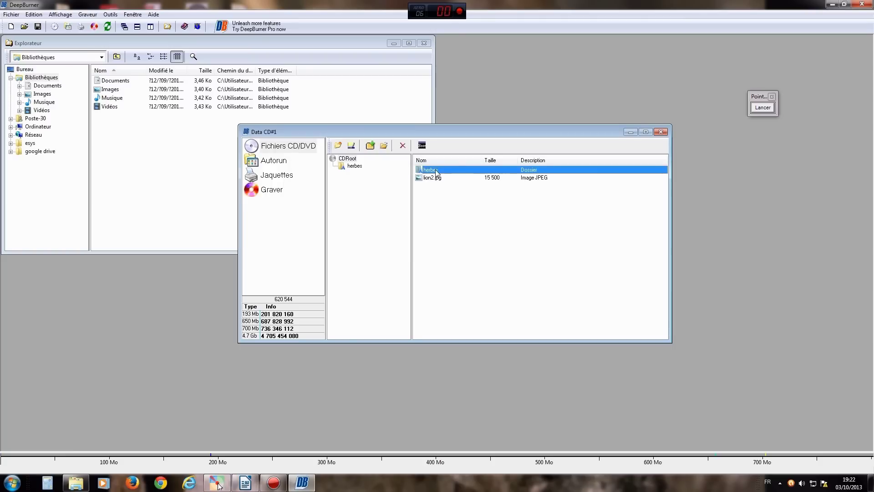
left_click(437, 199)
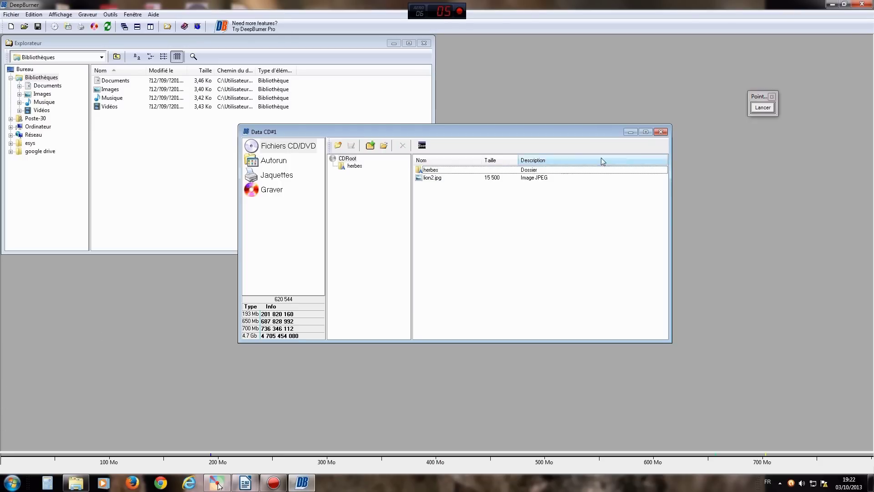
Draw red arrows to the titles of the Explorateur and Data CD#1 windows and end the annotation
left_click(763, 108)
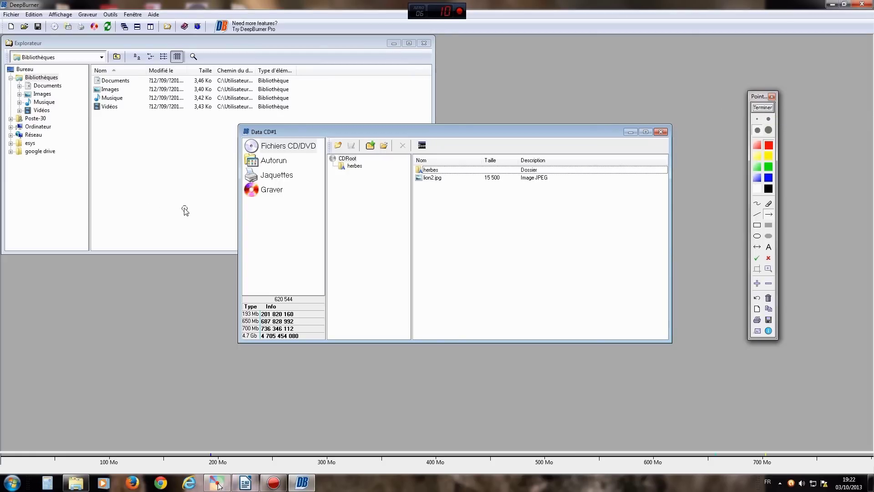
left_click_drag(155, 167, 45, 43)
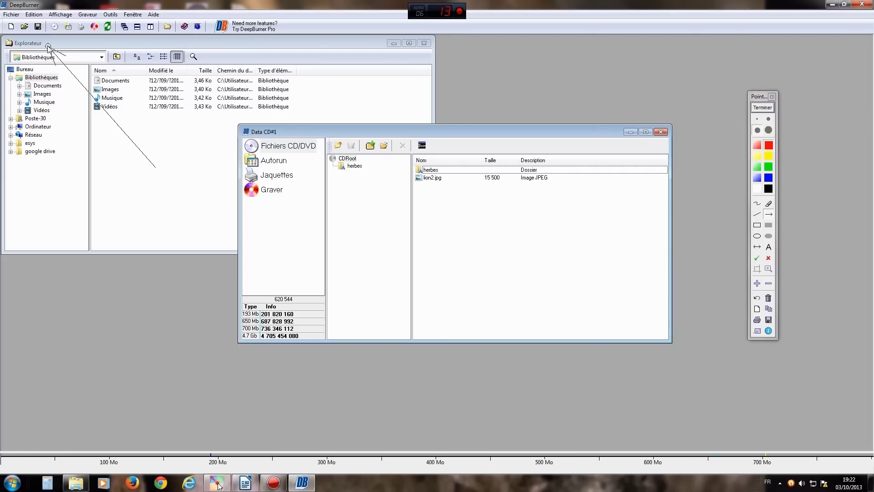
left_click_drag(384, 229, 282, 136)
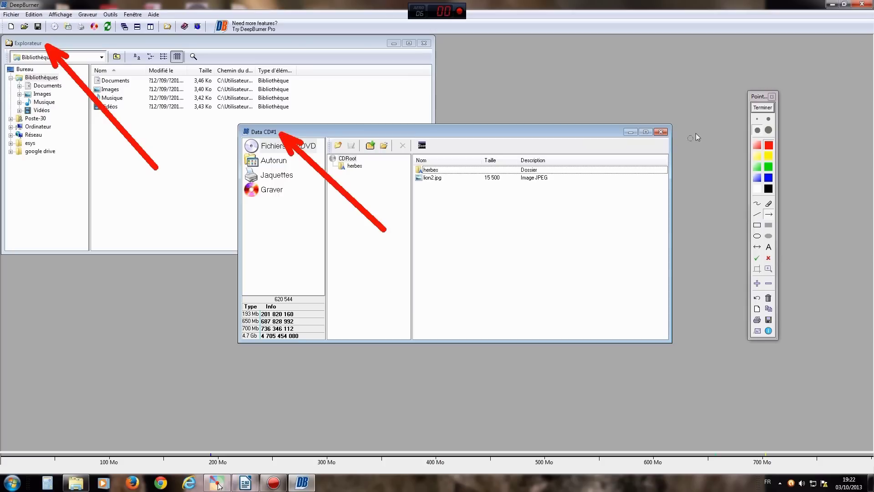
left_click(762, 108)
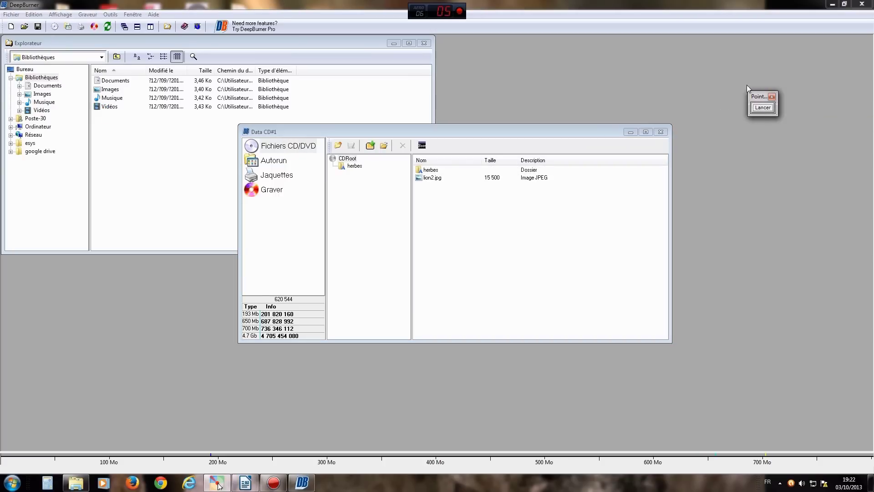
Move the Pointofix box aside and arrange the narrowed Explorateur window beside the Data CD#1 window without overlap
left_click_drag(757, 96, 838, 47)
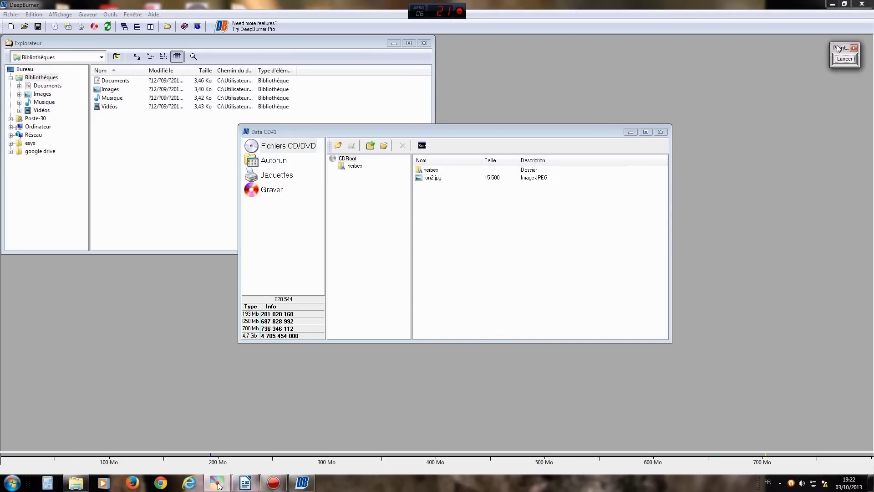
left_click_drag(540, 132, 713, 107)
left_click_drag(434, 72, 387, 75)
left_click_drag(321, 42, 328, 105)
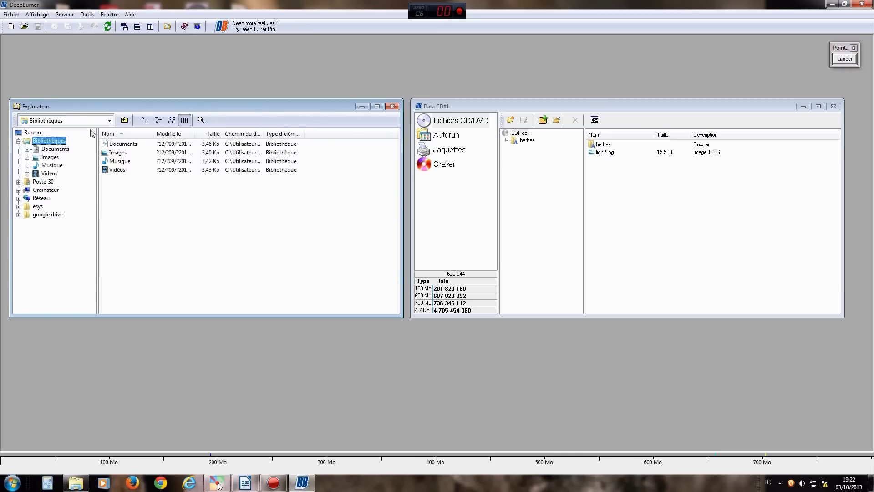
Show the contents of the photos famille folder under Images in the explorer
left_click(27, 158)
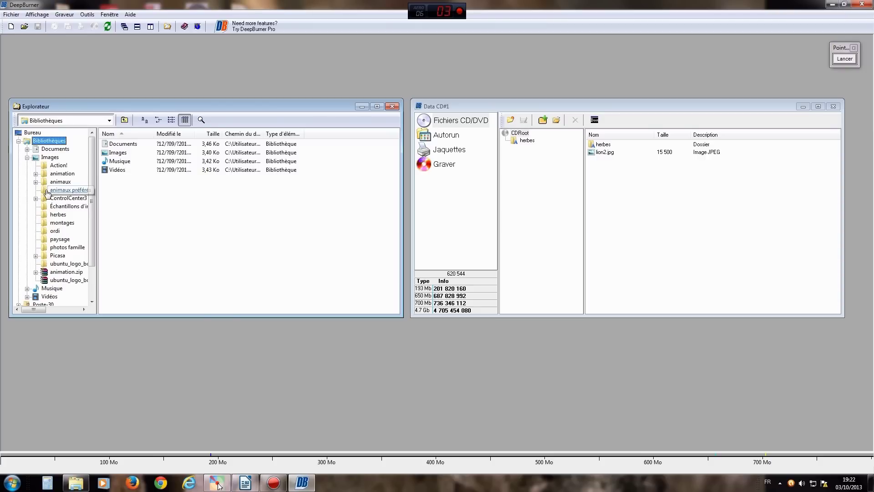
left_click(61, 248)
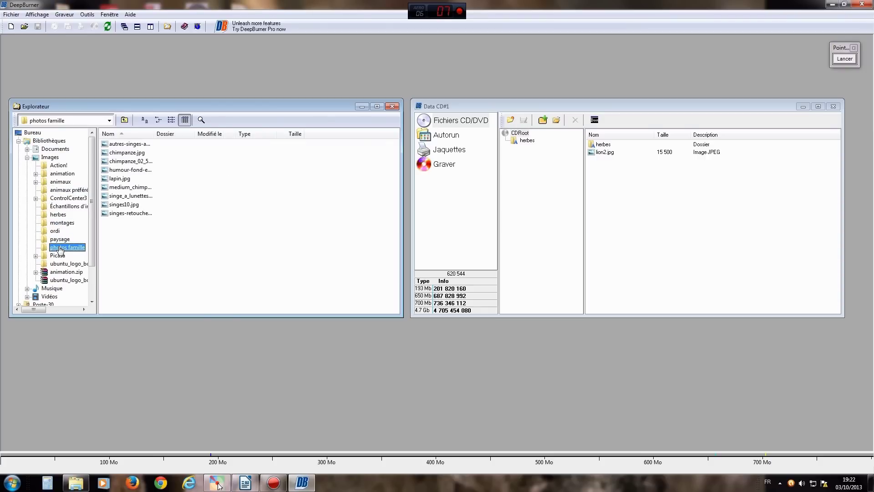
Try the explorer's list, small-icon and large-icon views and return to the details view
left_click(172, 119)
left_click(159, 120)
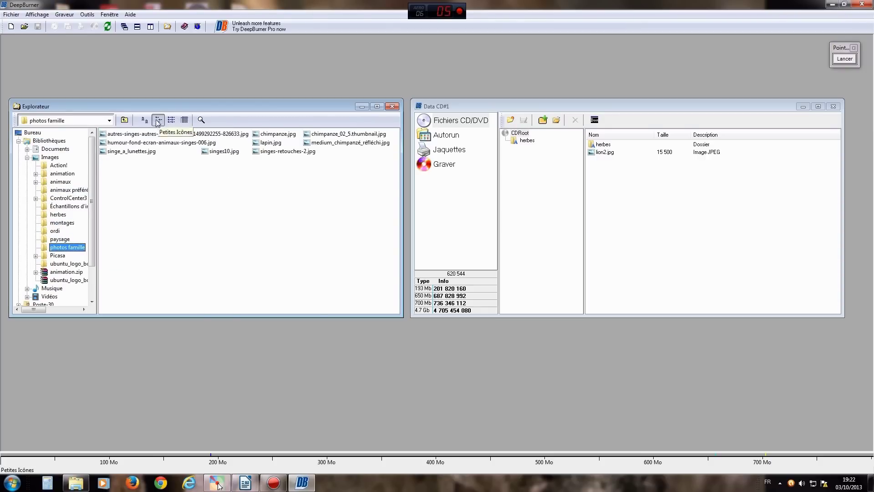
left_click(145, 119)
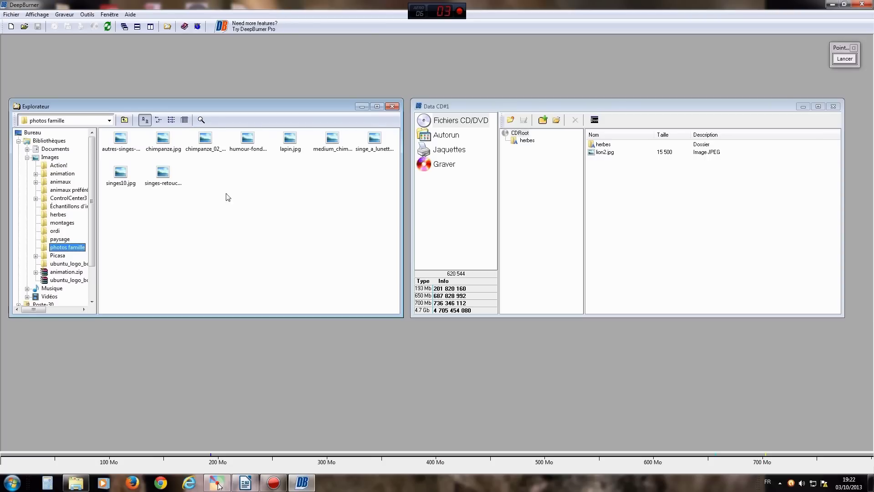
left_click(184, 120)
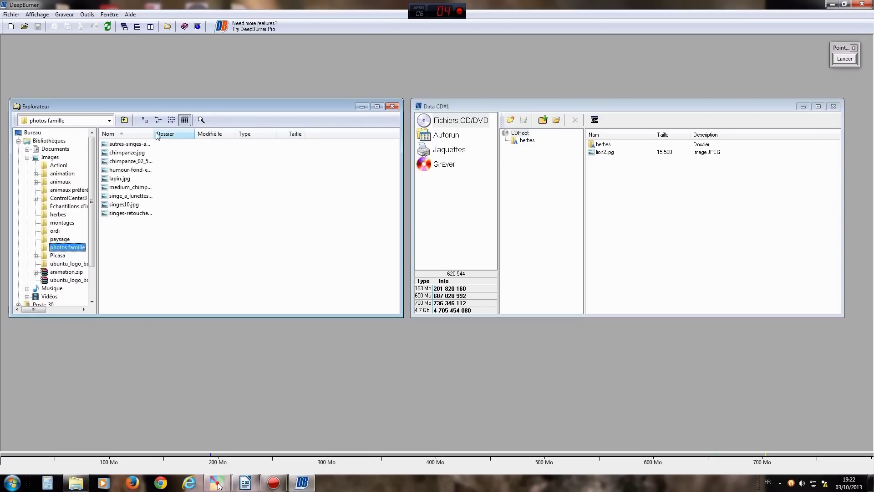
Widen the explorer's Nom column to fit the full file names and add chimpanze.jpg to the disc
left_click_drag(153, 133, 261, 131)
left_click(126, 154)
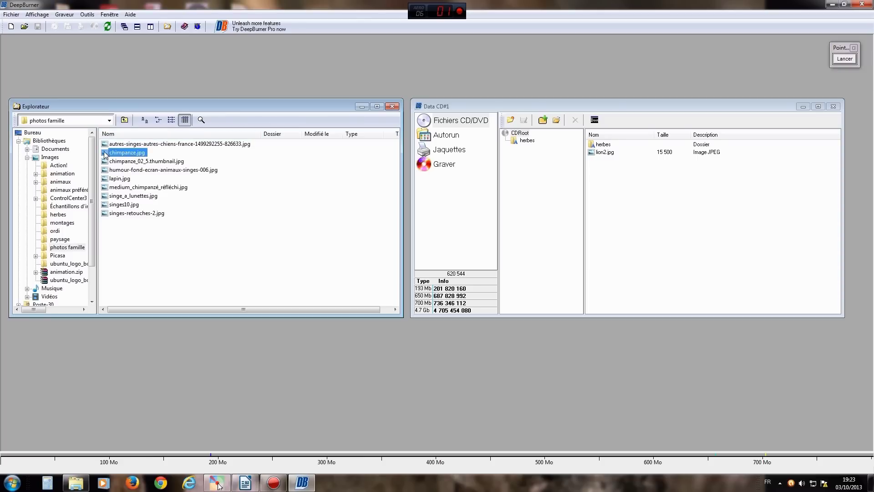
left_click_drag(104, 155, 609, 168)
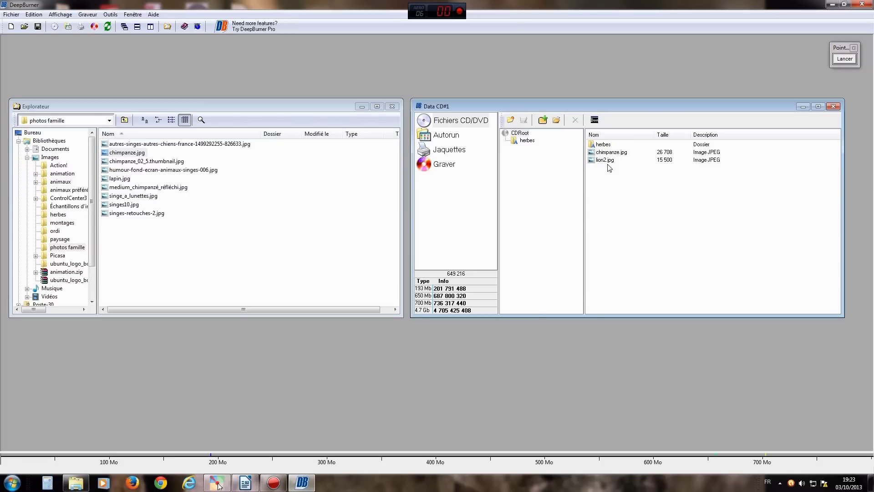
Select the non-adjacent files chimpanze_02_5.thumbnail.jpg and medium_chimpanzé_réfléchi.jpg together in the explorer, and clear the selection
left_click(217, 220)
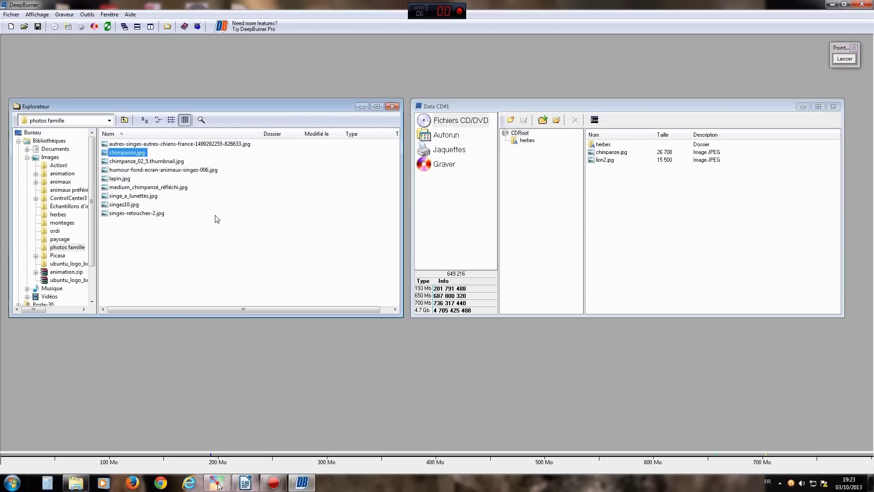
left_click(142, 162)
left_click(134, 187, "ctrl")
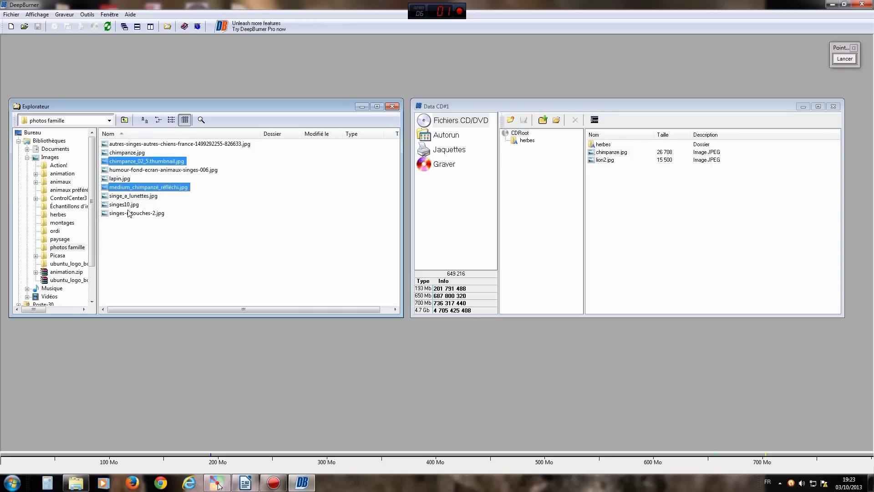
left_click(203, 221)
Select the continuous range of files from chimpanze.jpg to singe_a_lunettes.jpg, and clear the selection
left_click(139, 155)
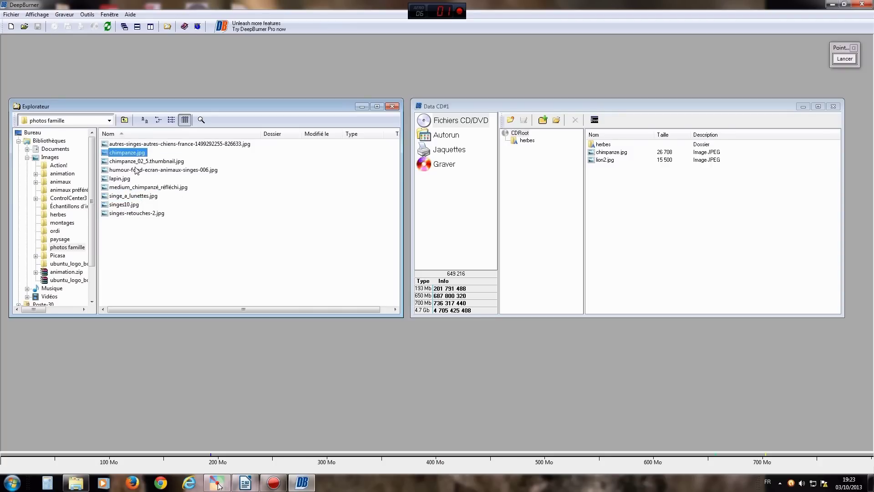
left_click(135, 196, "shift")
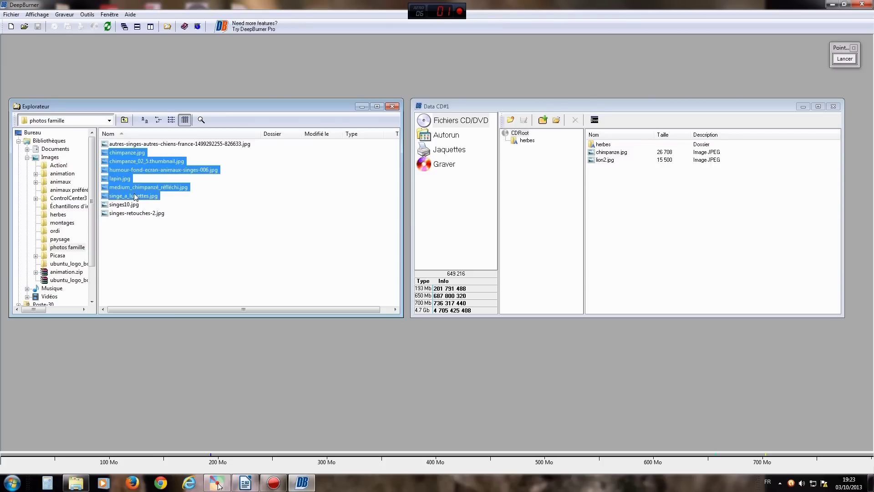
left_click(162, 242)
Add the non-adjacent files humour-fond-ecran-animaux-singes-006.jpg, medium_chimpanzé_réfléchi.jpg and singes10.jpg together from the explorer to the disc root
left_click(139, 172)
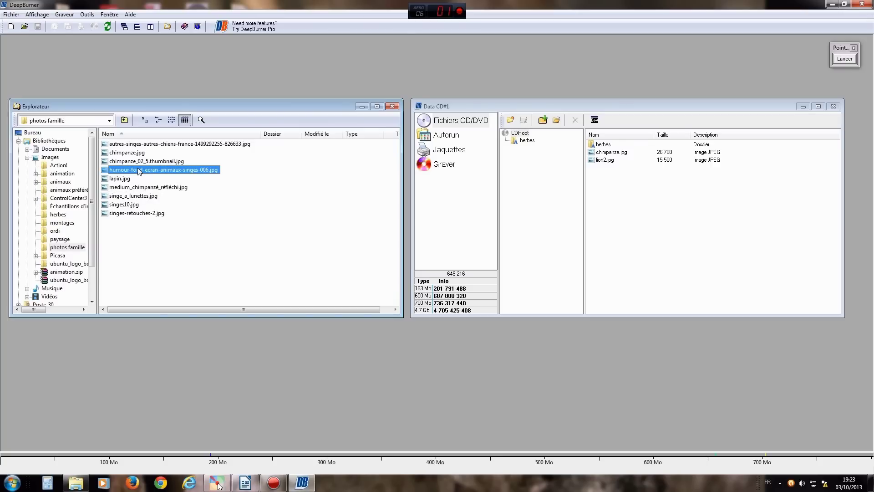
left_click(133, 188, "ctrl")
left_click(131, 205, "ctrl")
left_click_drag(137, 174, 615, 191)
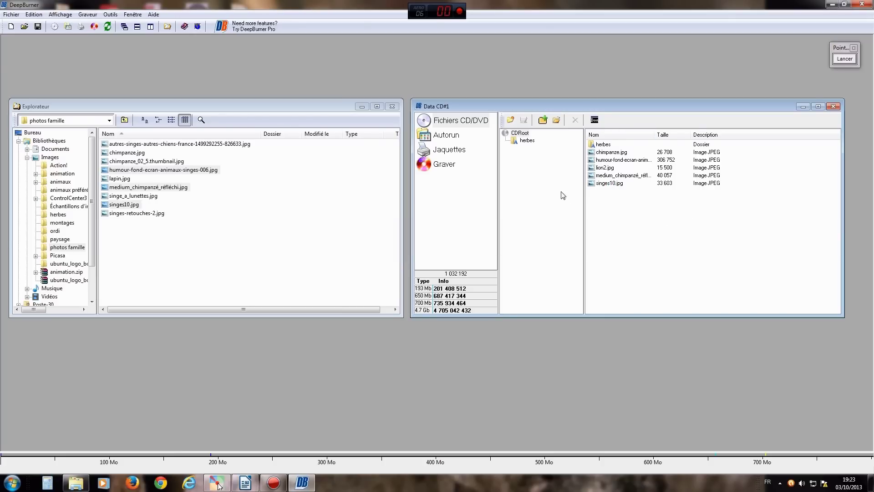
Select the humour-fond-ecran file on the disc and point out the delete command with a temporary red arrow
left_click(611, 161)
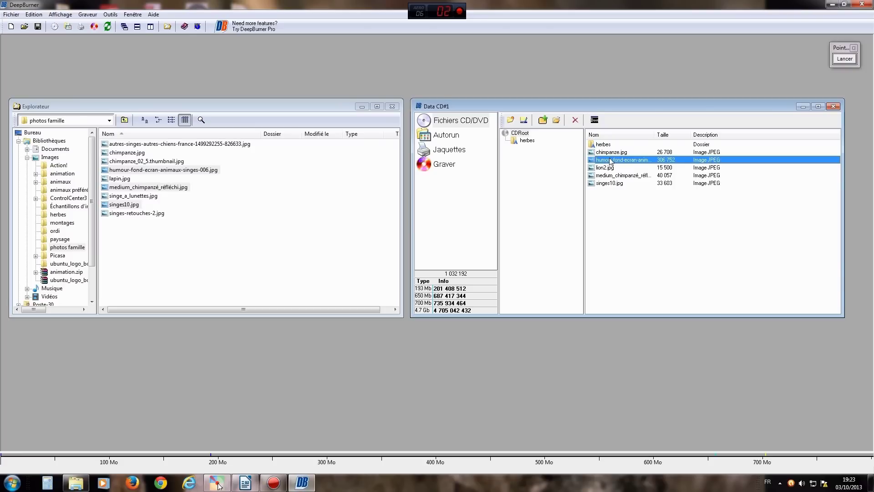
left_click(844, 59)
left_click_drag(554, 211, 577, 131)
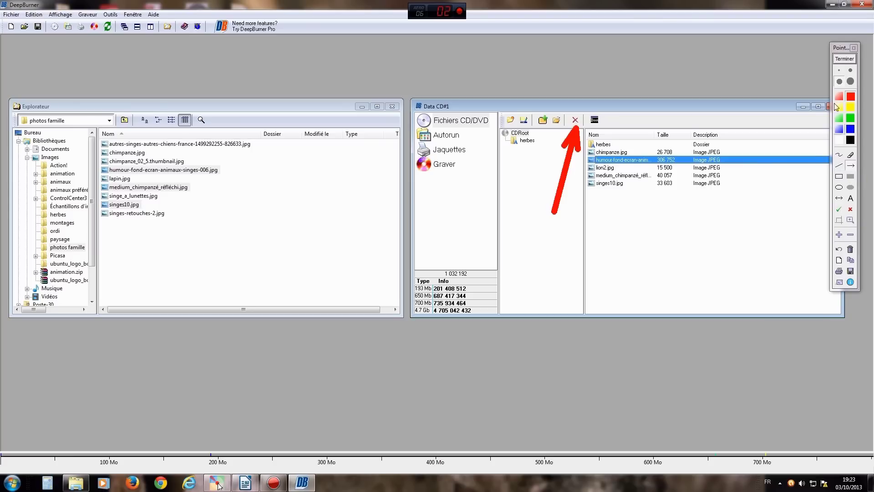
left_click(845, 59)
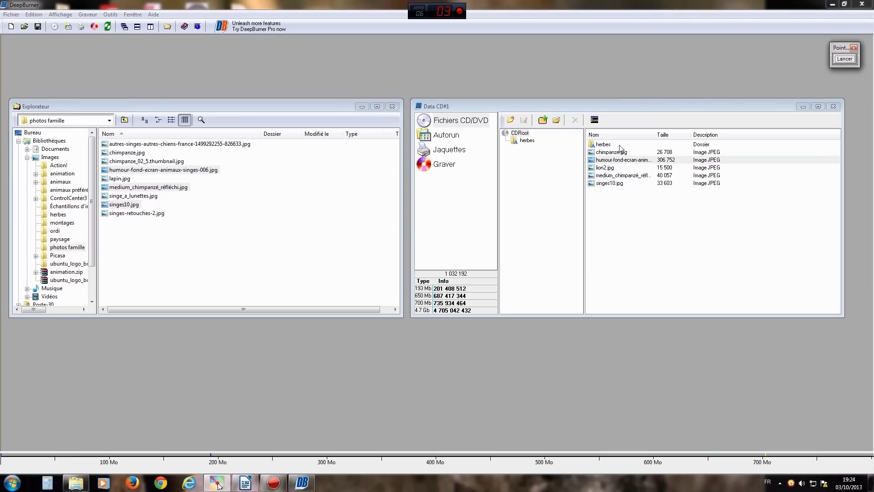
Remove humour-fond-ecran-animaux-singes-006.jpg from the disc root
left_click(615, 160)
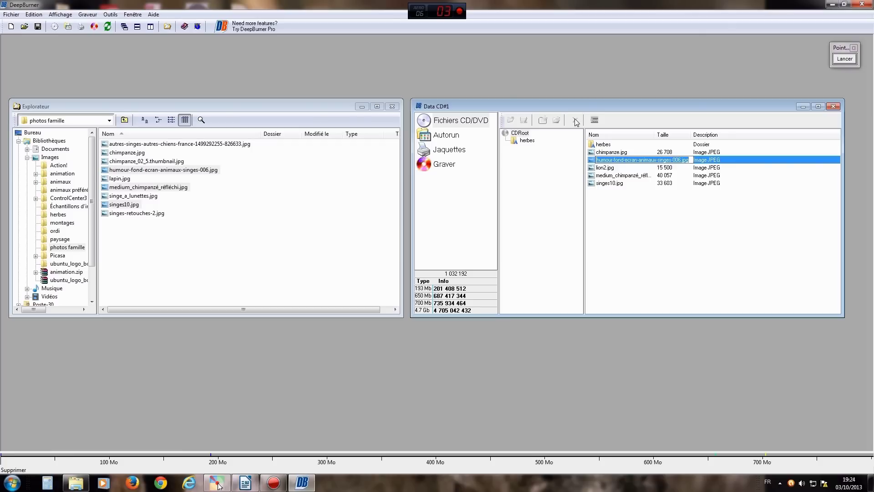
left_click(610, 204)
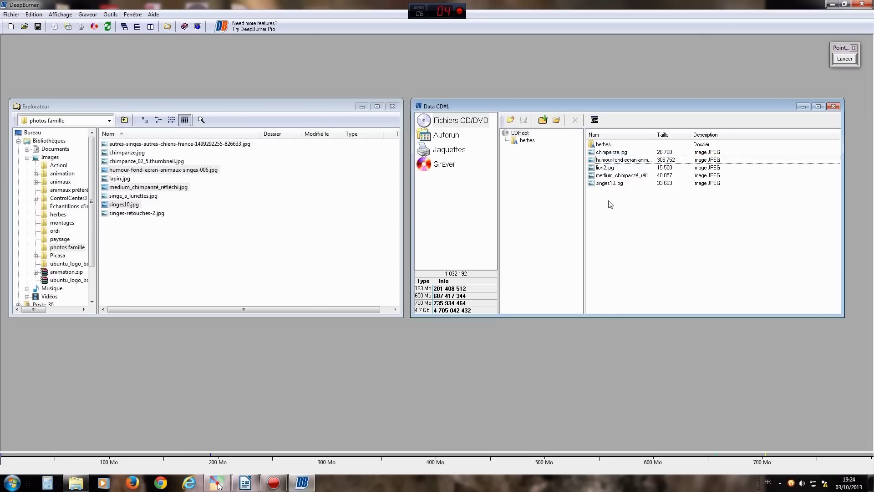
left_click(595, 160)
left_click(575, 120)
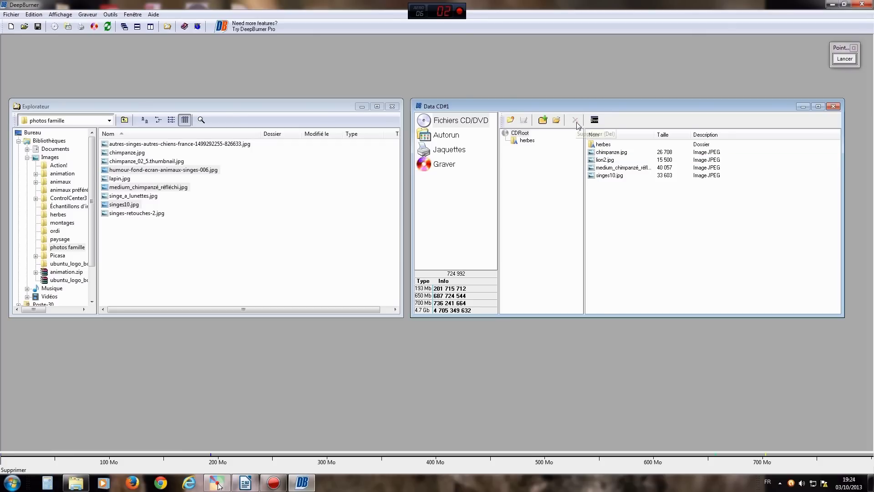
Clear the explorer selection and point out the disc's new-folder command with a temporary red arrow
left_click(306, 189)
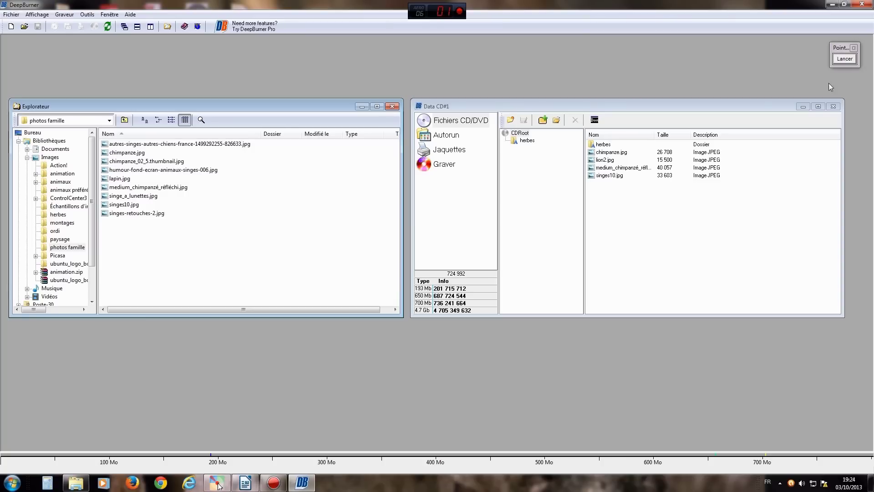
left_click(845, 59)
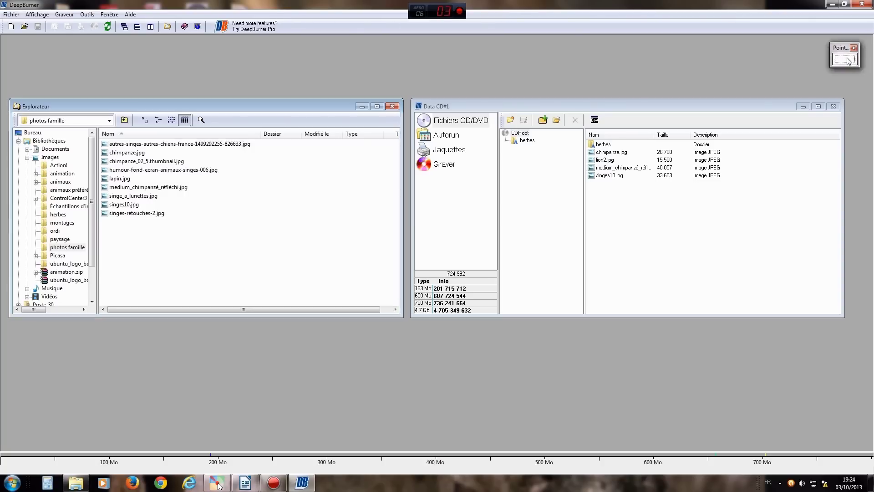
left_click_drag(550, 210, 512, 129)
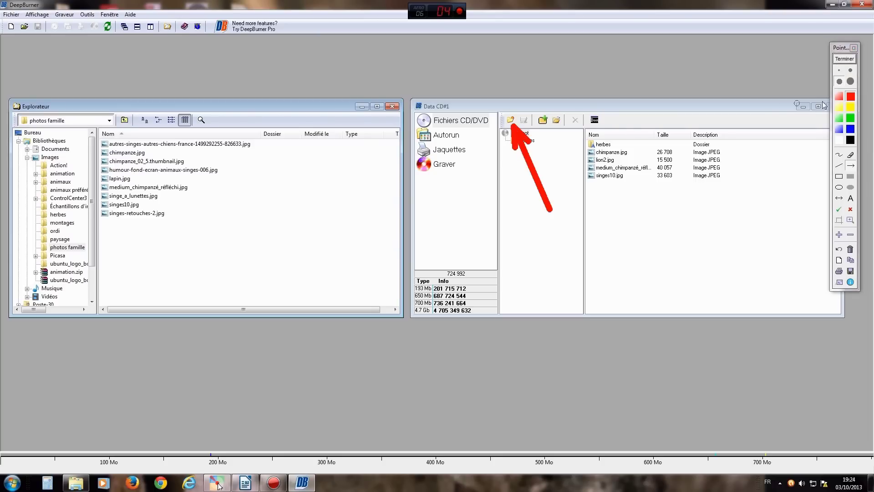
left_click(845, 60)
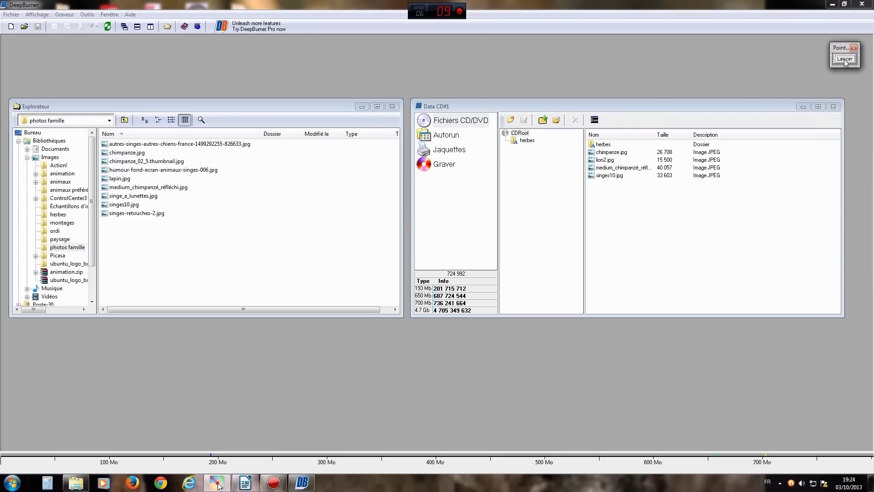
Create a new folder named animaux in the disc root
left_click(511, 120)
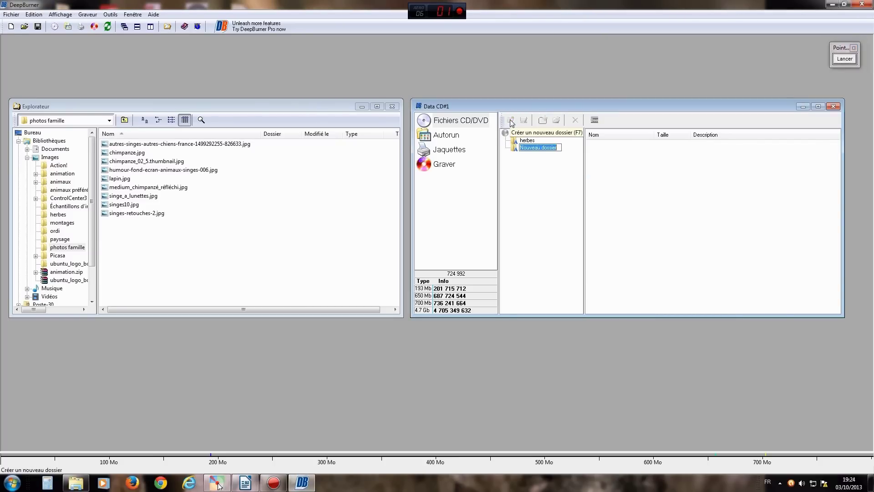
type("animaux")
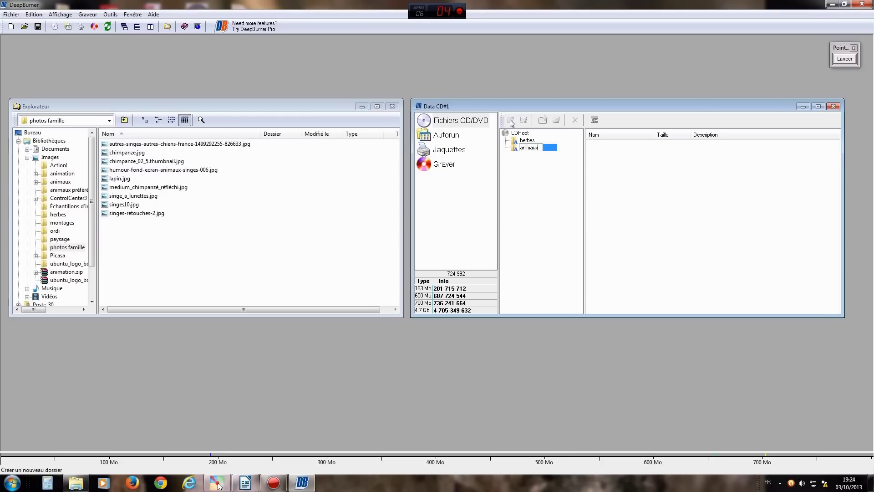
key("Return")
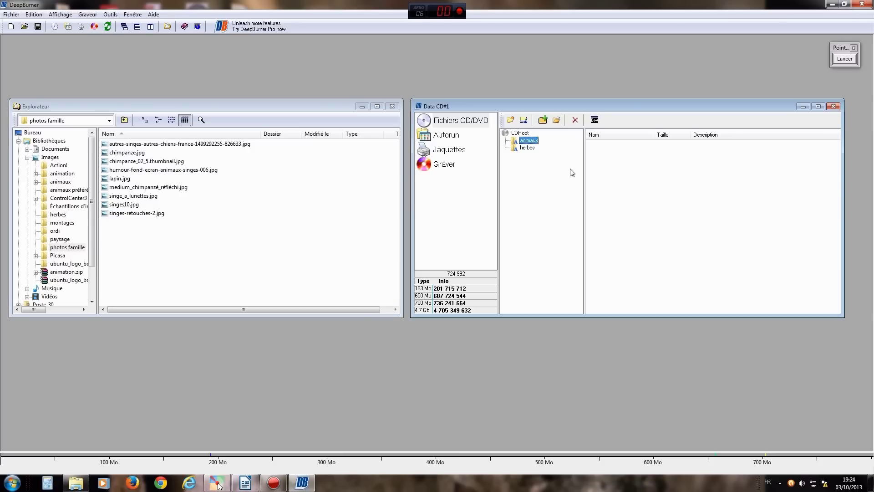
Add lapin.jpg from the explorer to the disc's animaux folder and reopen that folder from CDRoot to check its contents
left_click(525, 133)
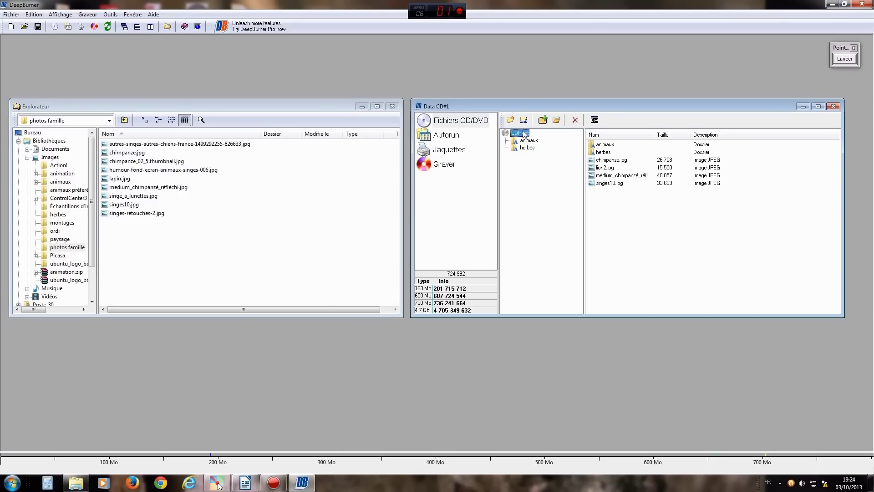
double_click(601, 147)
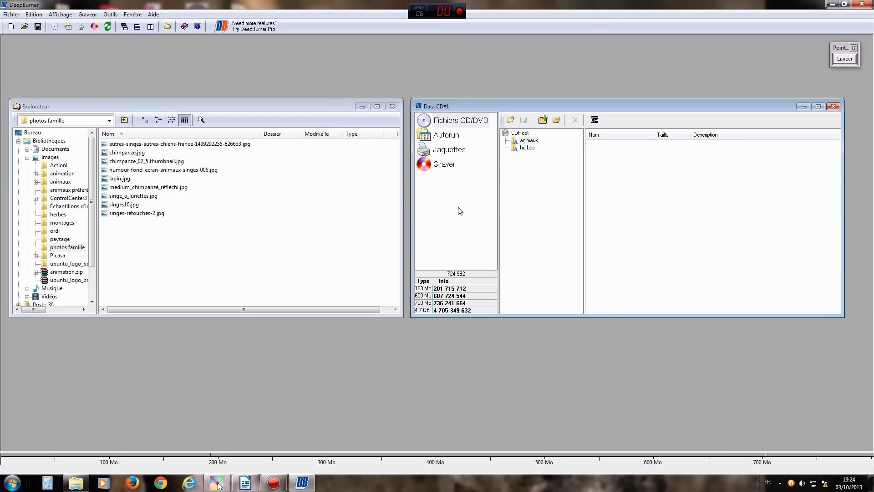
left_click(128, 179)
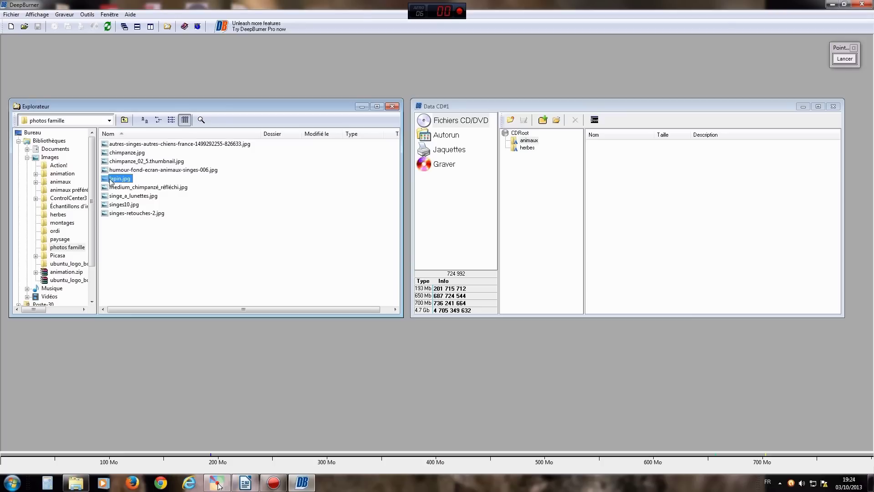
left_click_drag(108, 181, 530, 143)
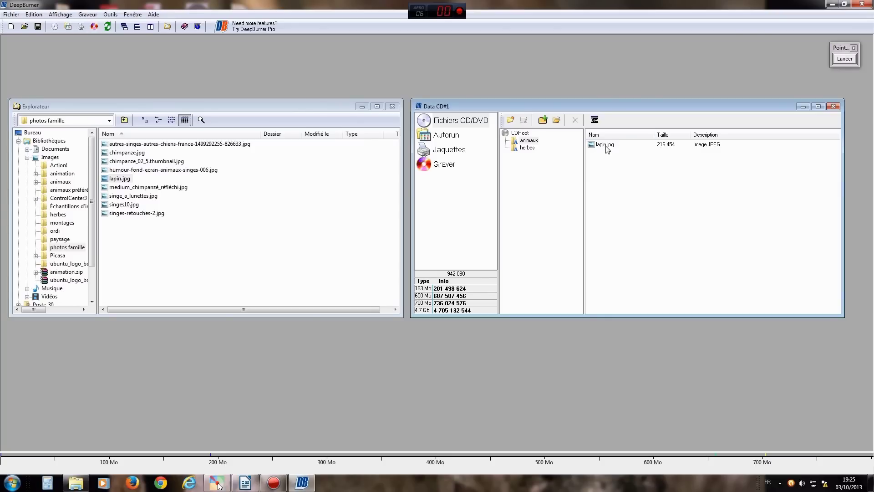
left_click(522, 133)
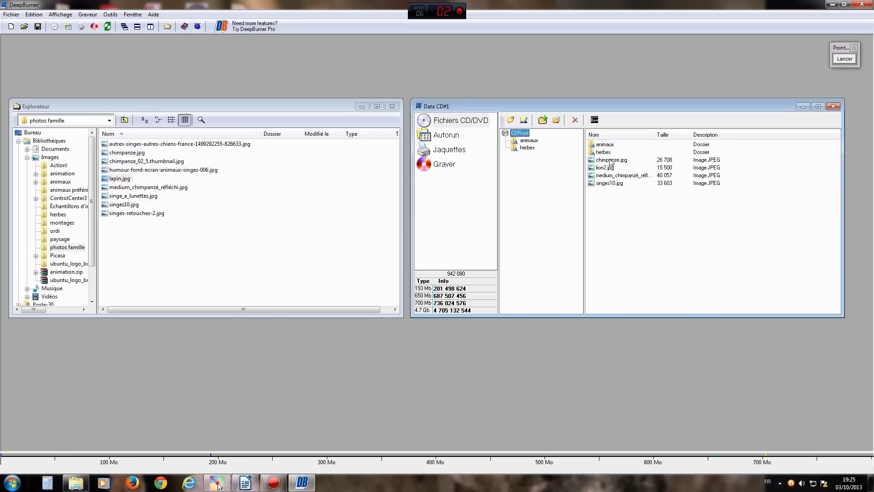
double_click(600, 146)
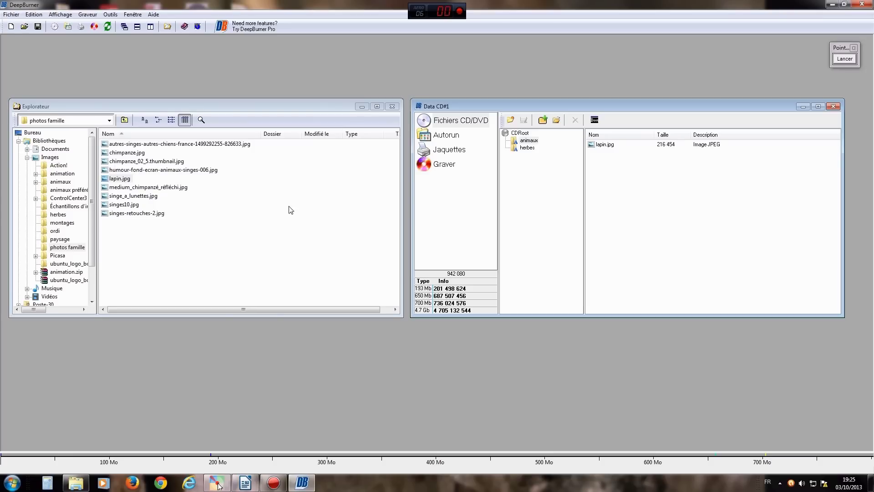
Add fiche_technique_depannages_informatique.doc from the Documents library to CDRoot and display the root's contents
left_click(49, 150)
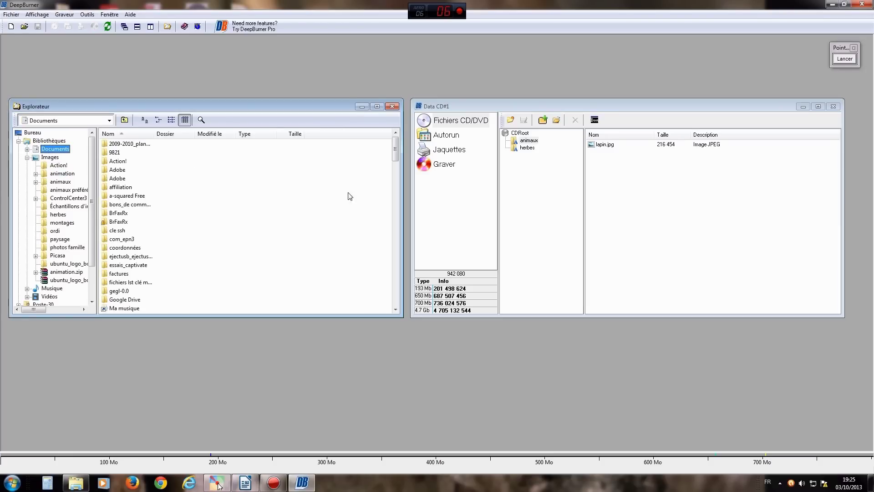
left_click_drag(395, 158, 397, 260)
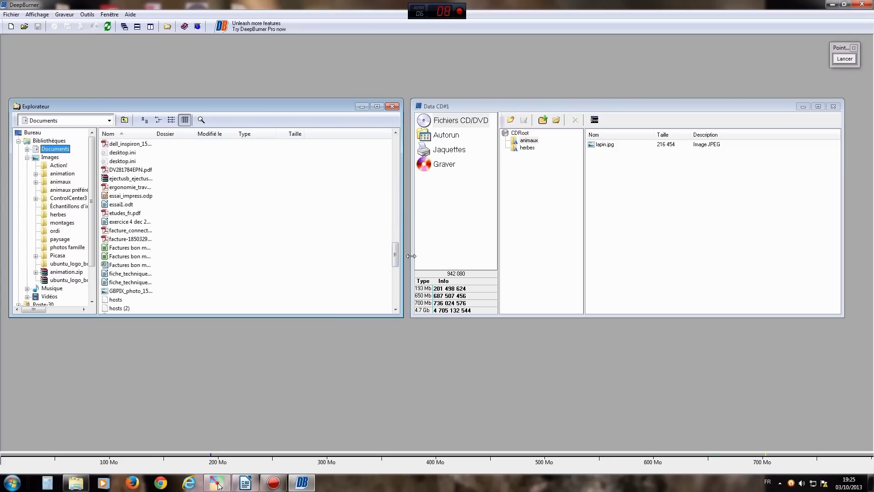
left_click(123, 275)
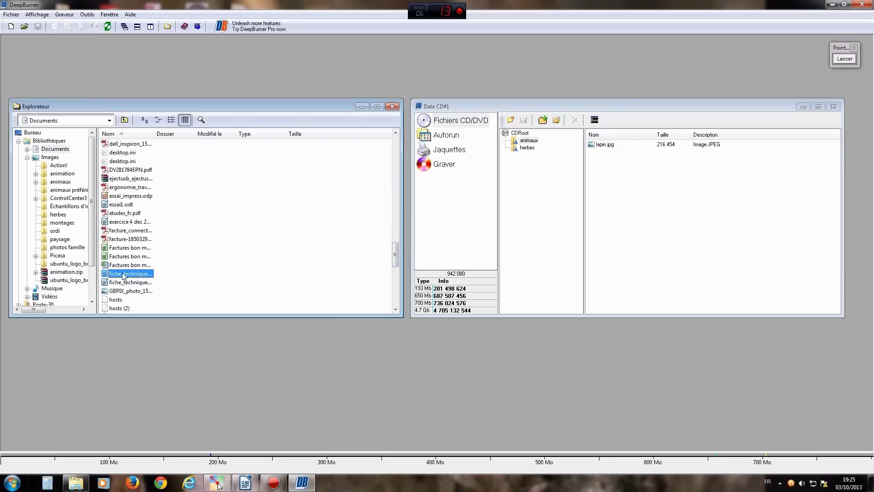
left_click_drag(123, 275, 525, 133)
left_click(525, 133)
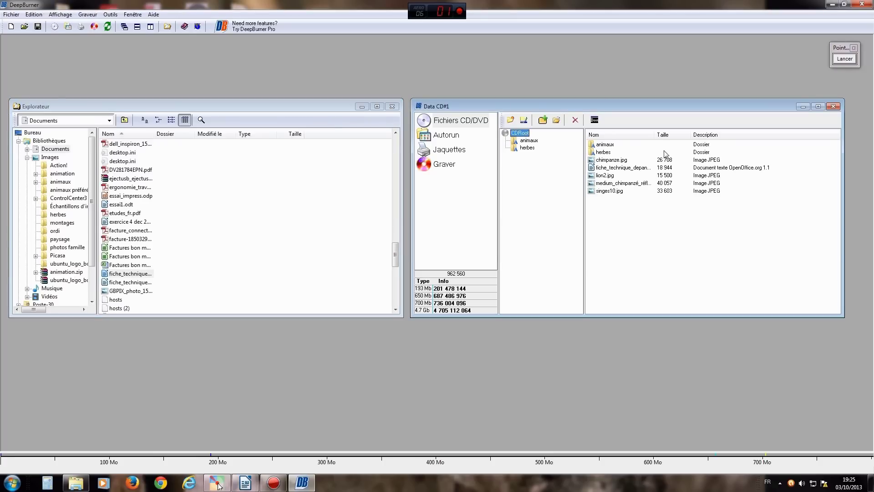
Widen the disc list's Nom column to fit the full file names and clear the file selection
left_click_drag(655, 136, 718, 136)
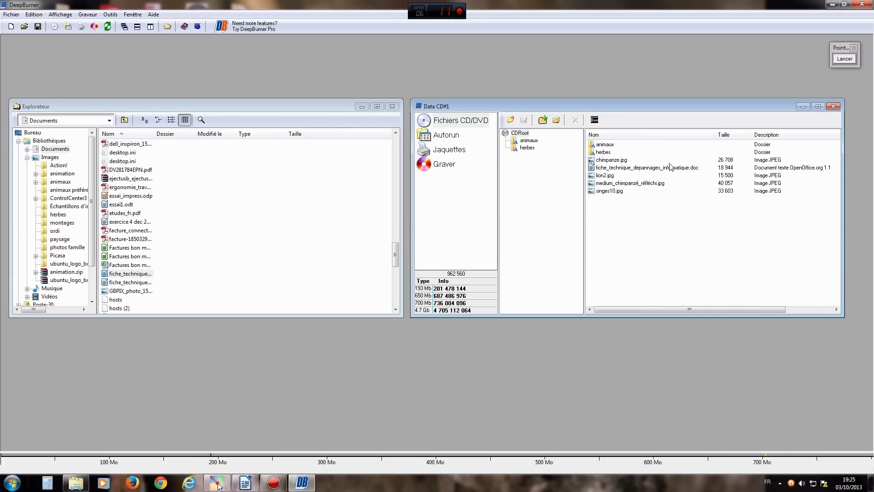
left_click(654, 169)
left_click(625, 162)
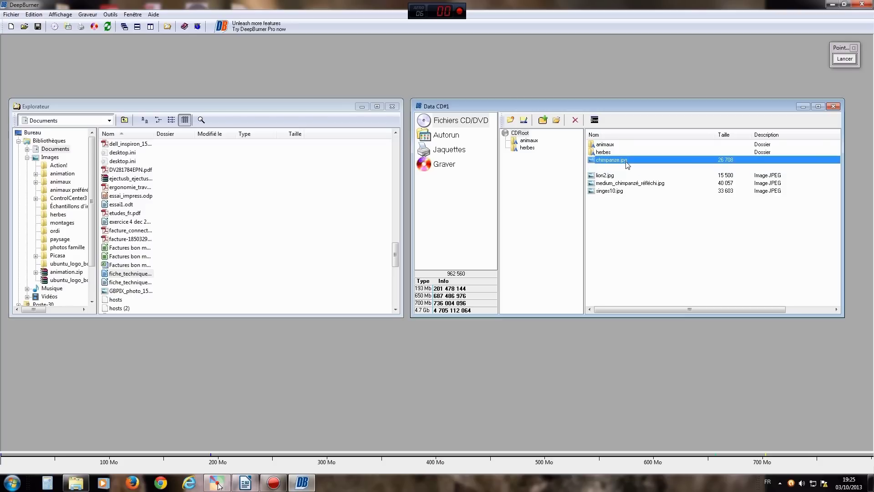
left_click(611, 223)
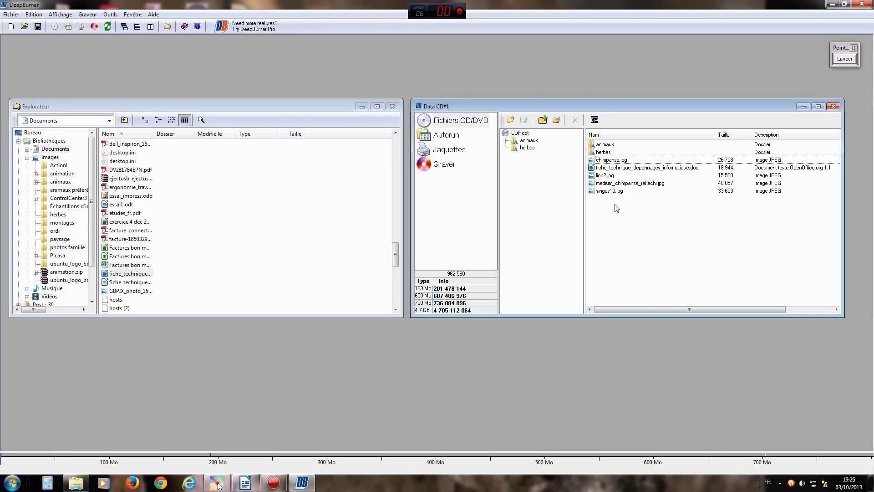
Point out the Graver entry of the disc project with a temporary red arrow
left_click(843, 62)
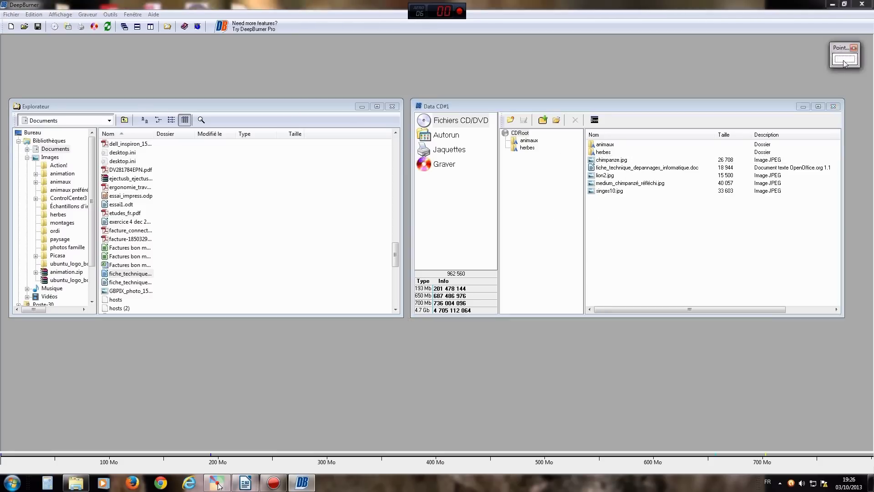
left_click_drag(548, 238, 456, 169)
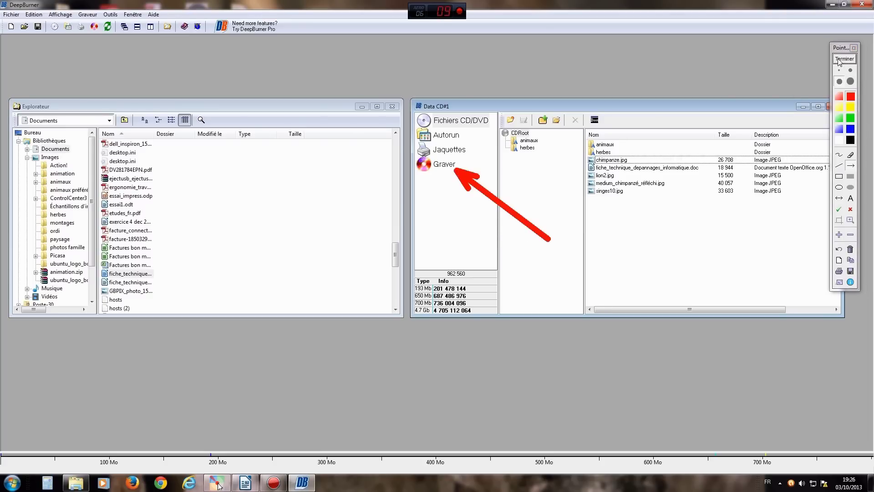
left_click(844, 59)
Open the disc's burn settings and choose the HL-DT-STDVD+-RW GSA-H21NA105 drive as the burner
left_click(436, 166)
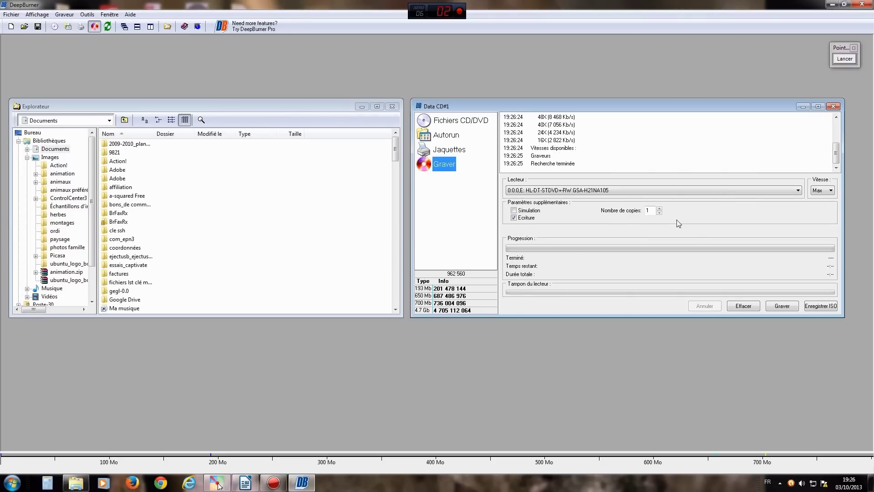
left_click(798, 190)
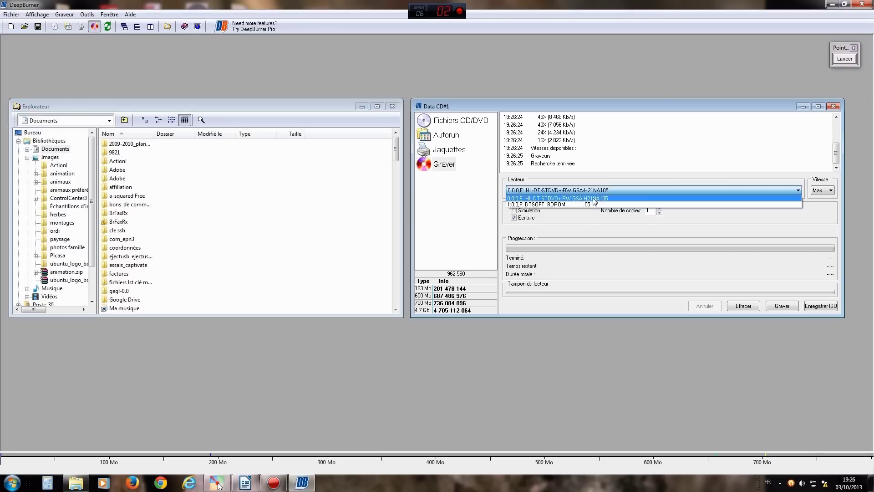
left_click(595, 199)
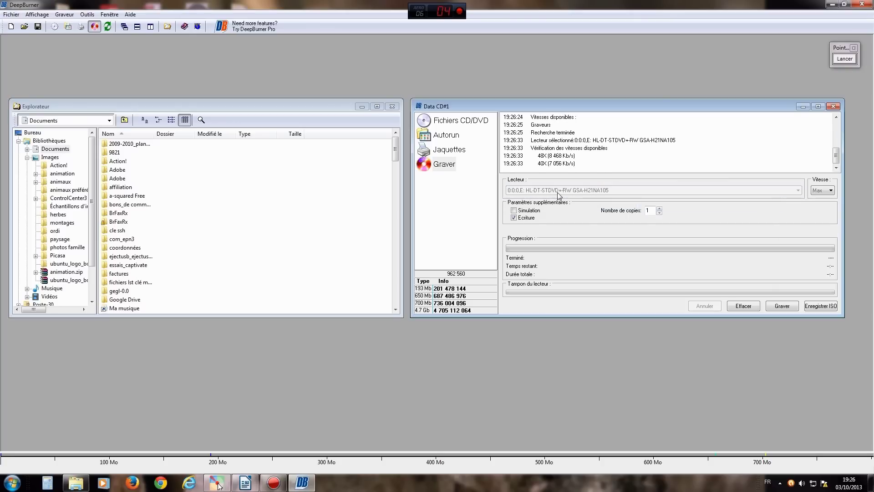
Examine the write speeds available for the selected burner and close the speed list
left_click(831, 191)
left_click(831, 191)
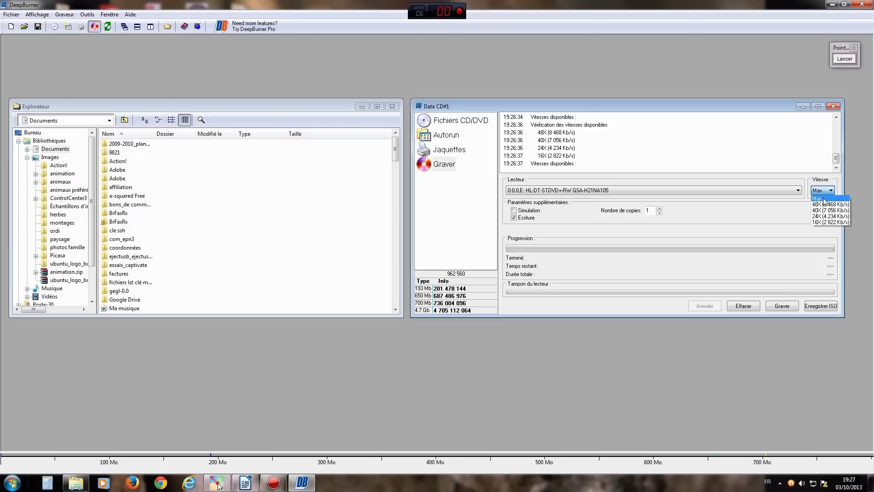
left_click(781, 210)
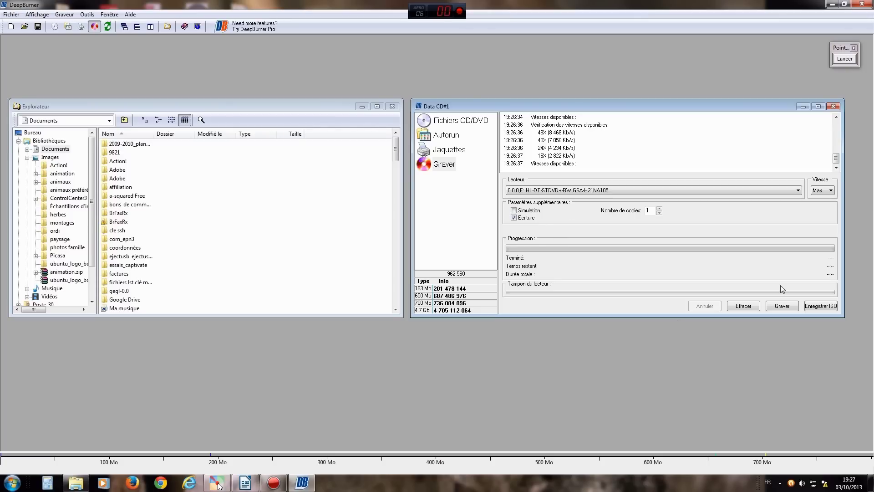
Point out the Graver command with a temporary red arrow and start burning the data disc
left_click(845, 58)
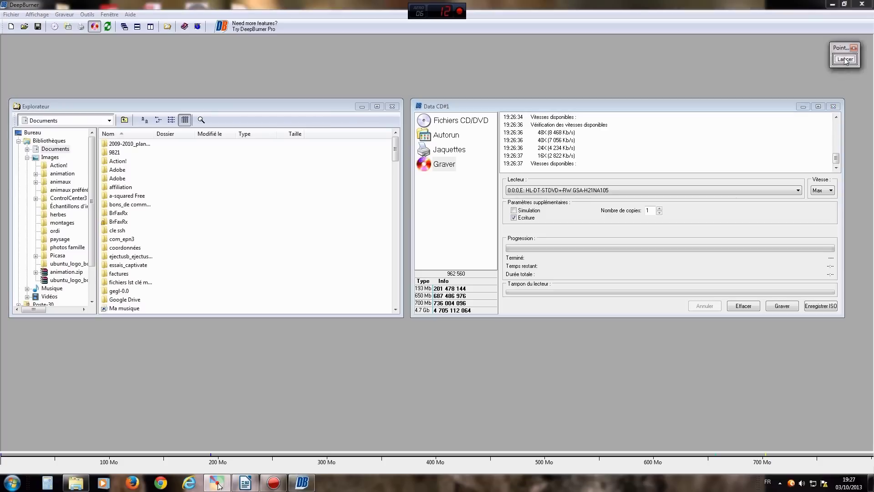
left_click_drag(750, 228, 783, 298)
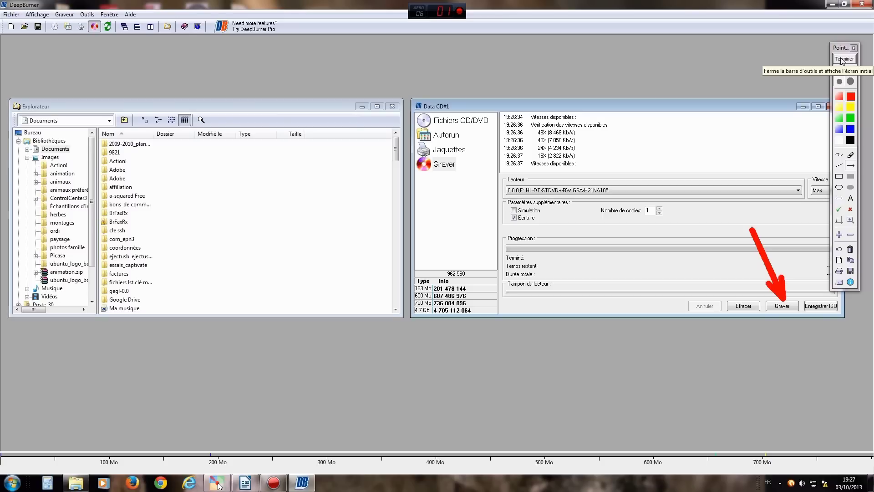
left_click(843, 59)
left_click(781, 306)
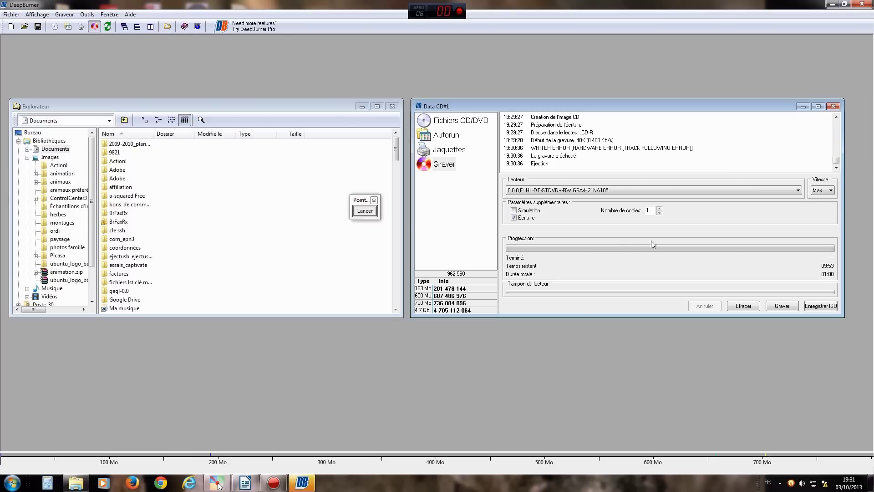
Close the Data CD#1 project without saving its changes
left_click(833, 106)
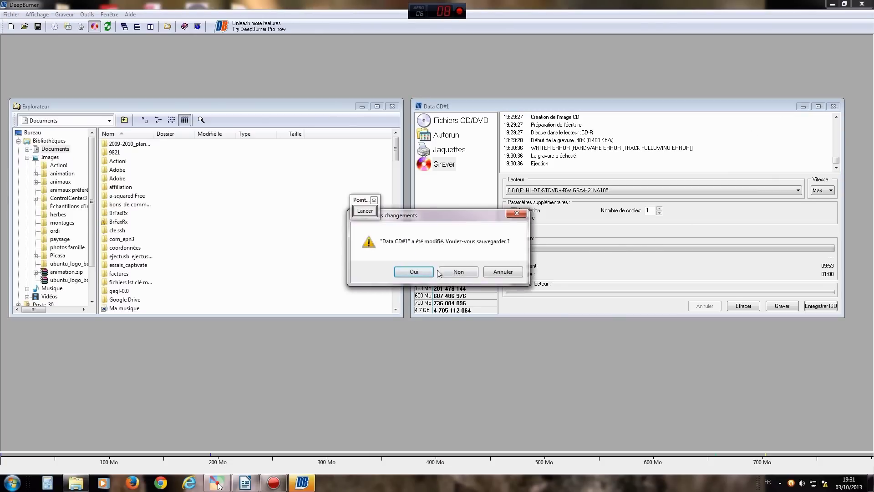
left_click_drag(423, 215, 377, 341)
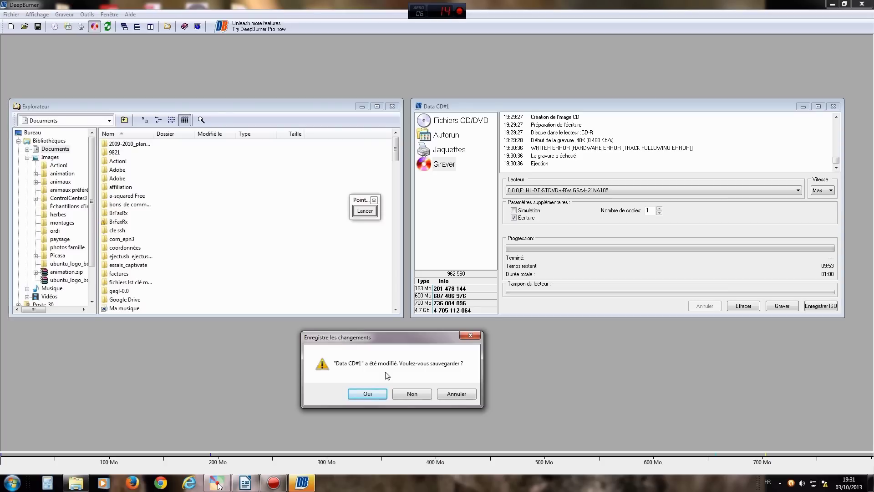
left_click(417, 393)
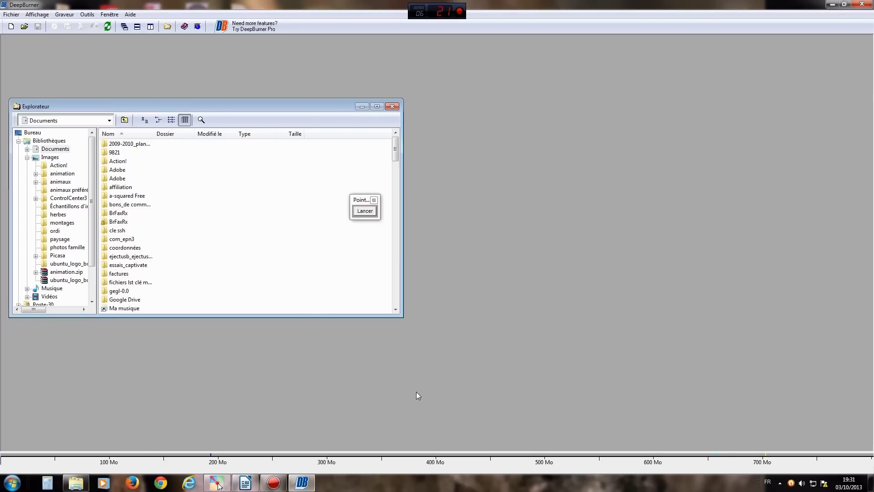
Move the Pointofix palette clear of the Explorateur window and point out the open-project command with a temporary red arrow
left_click_drag(362, 200, 575, 132)
left_click(577, 142)
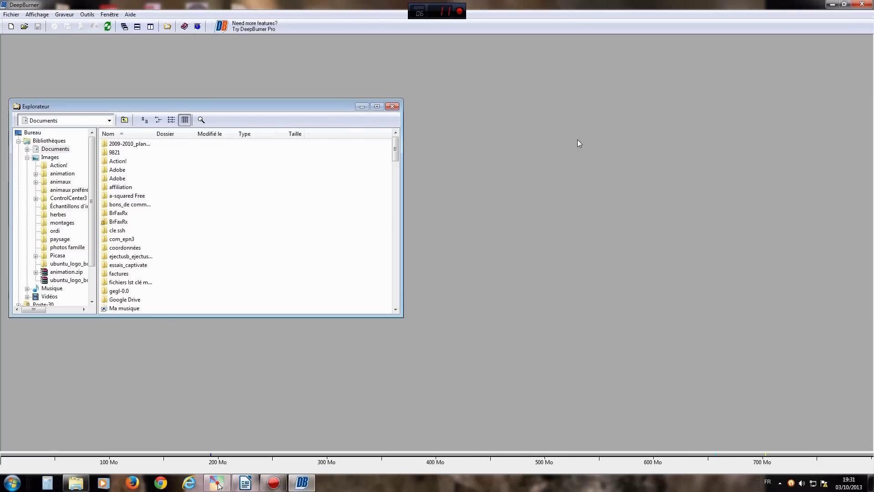
left_click(584, 250)
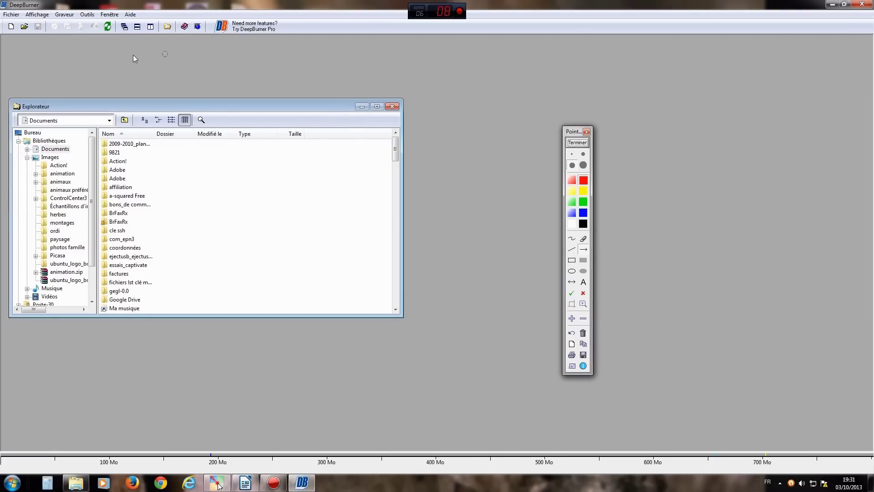
mouse_move(105, 97)
left_mouse_down()
mouse_move(48, 42)
mouse_move(28, 36)
left_mouse_up()
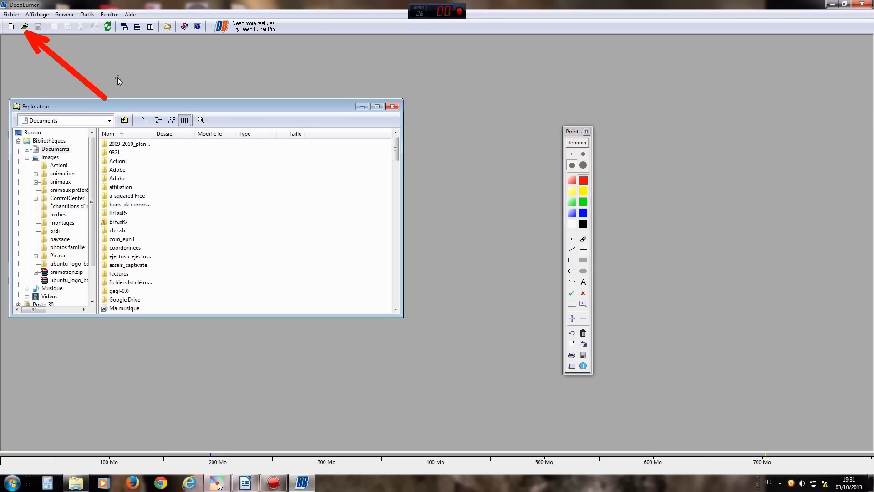
left_click(581, 143)
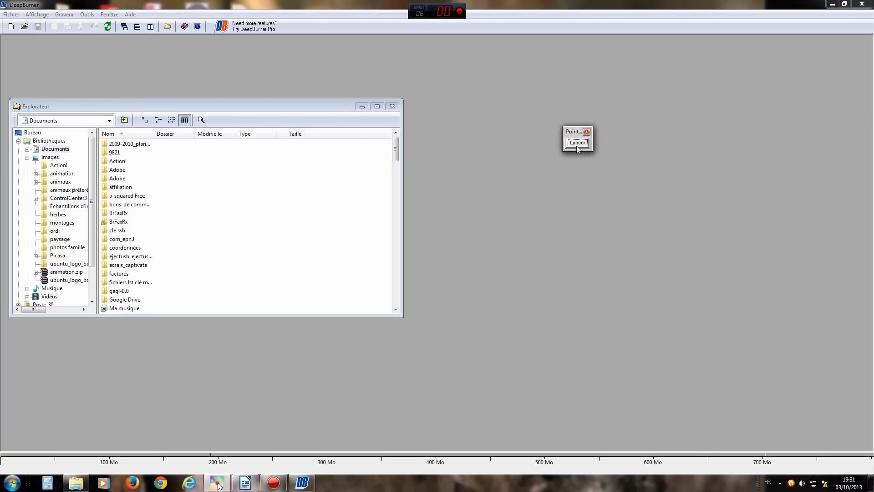
Point out the save-project command with a temporary red arrow
left_click(576, 145)
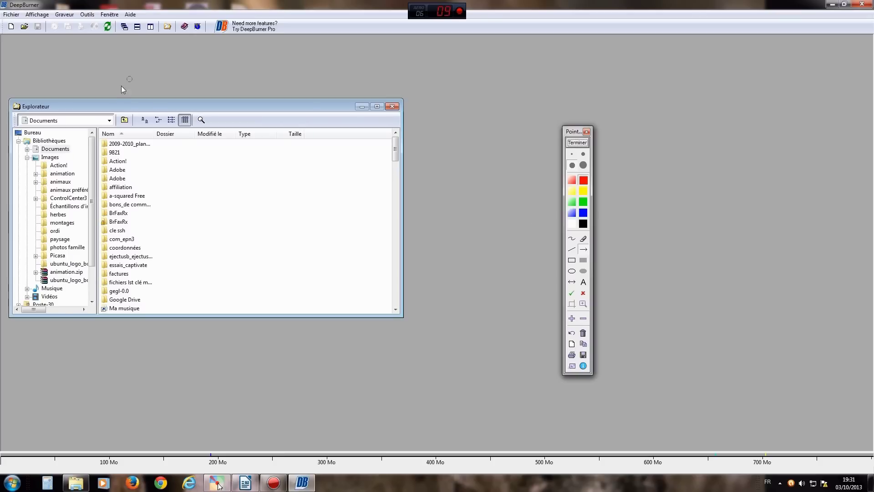
left_click_drag(100, 83, 78, 62)
left_click_drag(47, 37, 41, 34)
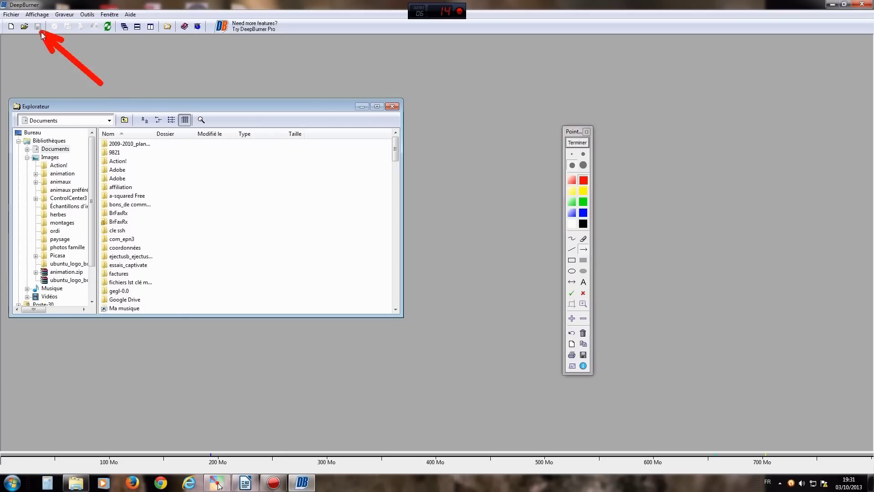
left_click(577, 143)
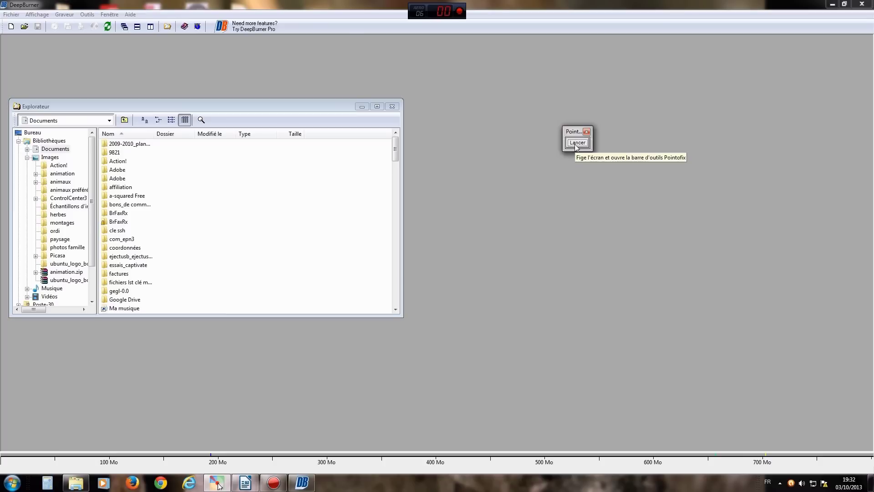
Point out the green circular-arrows command with a temporary red arrow and clear the annotation
left_click(577, 143)
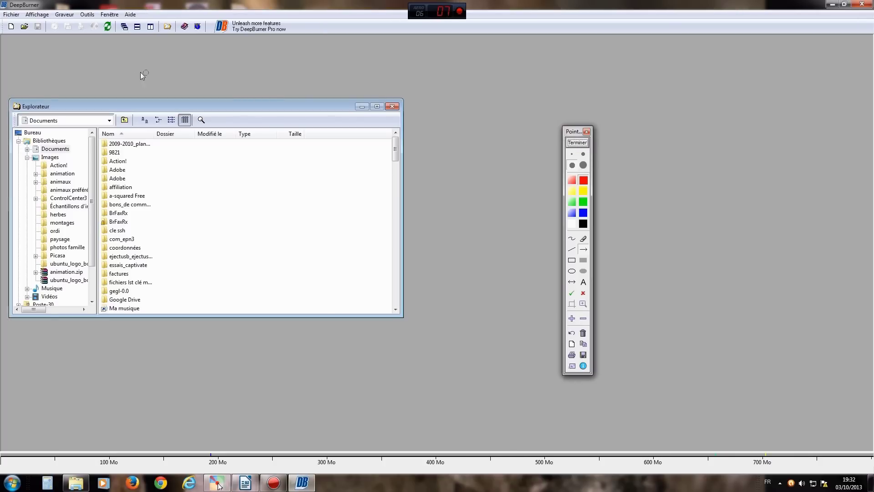
left_click_drag(130, 96, 112, 37)
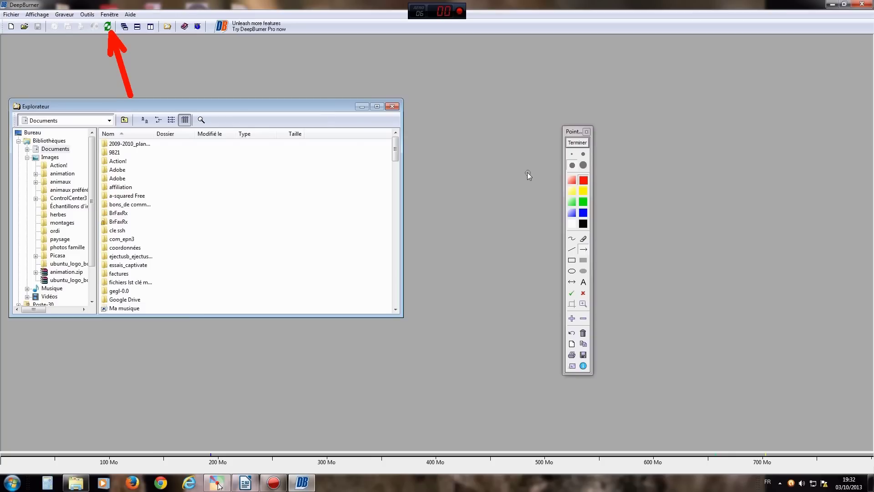
left_click(577, 142)
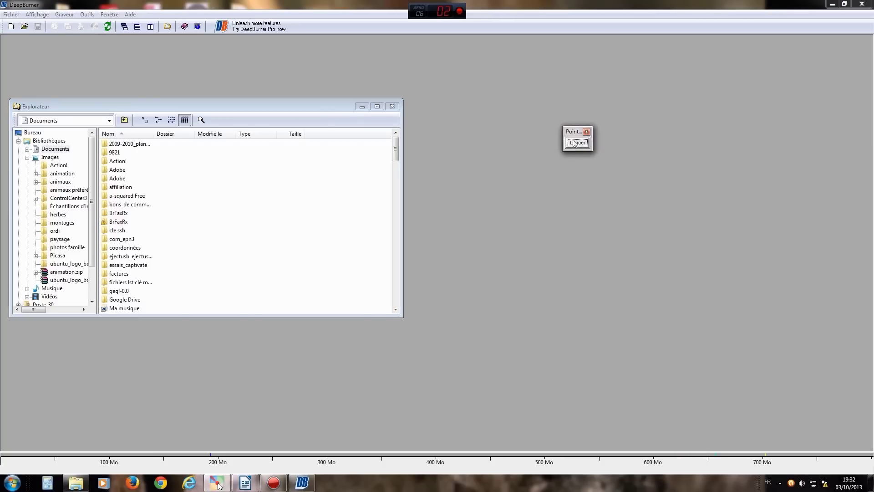